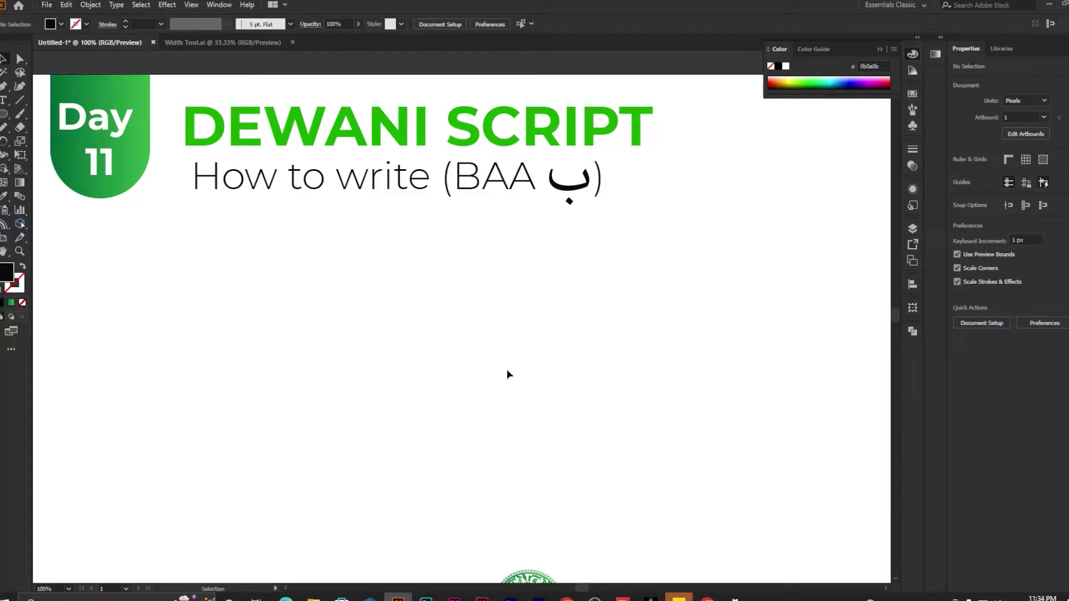
- Draw a tall vertical line on the artboard's right side with a 0.75 pt black stroke
{"action": "scroll", "coordinate": [507, 375], "scroll_direction": "down", "scroll_amount": 2}
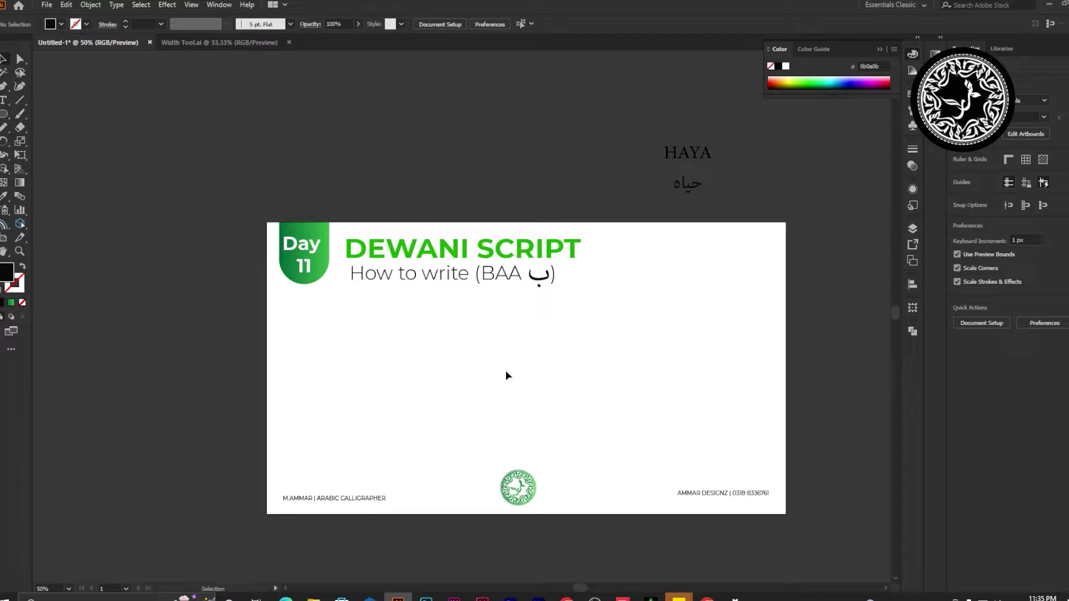
{"action": "scroll", "coordinate": [570, 355], "scroll_direction": "up", "scroll_amount": 1, "text": "alt"}
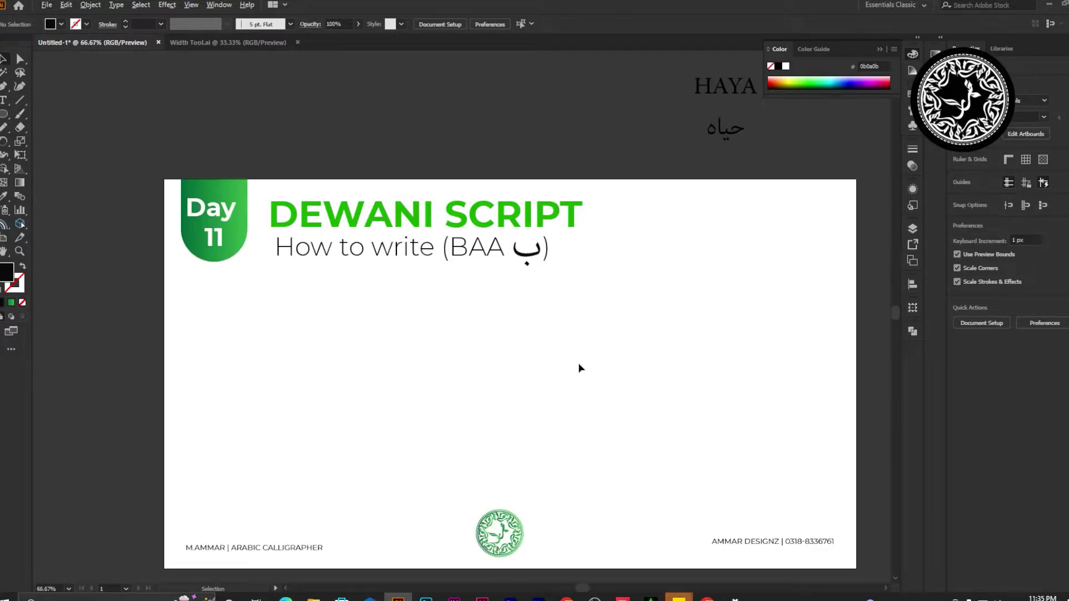
{"action": "scroll", "coordinate": [587, 392], "scroll_direction": "down", "scroll_amount": 1}
{"action": "scroll", "coordinate": [566, 388], "scroll_direction": "right", "scroll_amount": 1}
{"action": "scroll", "coordinate": [566, 388], "scroll_direction": "up", "scroll_amount": 1, "text": "alt"}
{"action": "scroll", "coordinate": [517, 373], "scroll_direction": "down", "scroll_amount": 1, "text": "alt"}
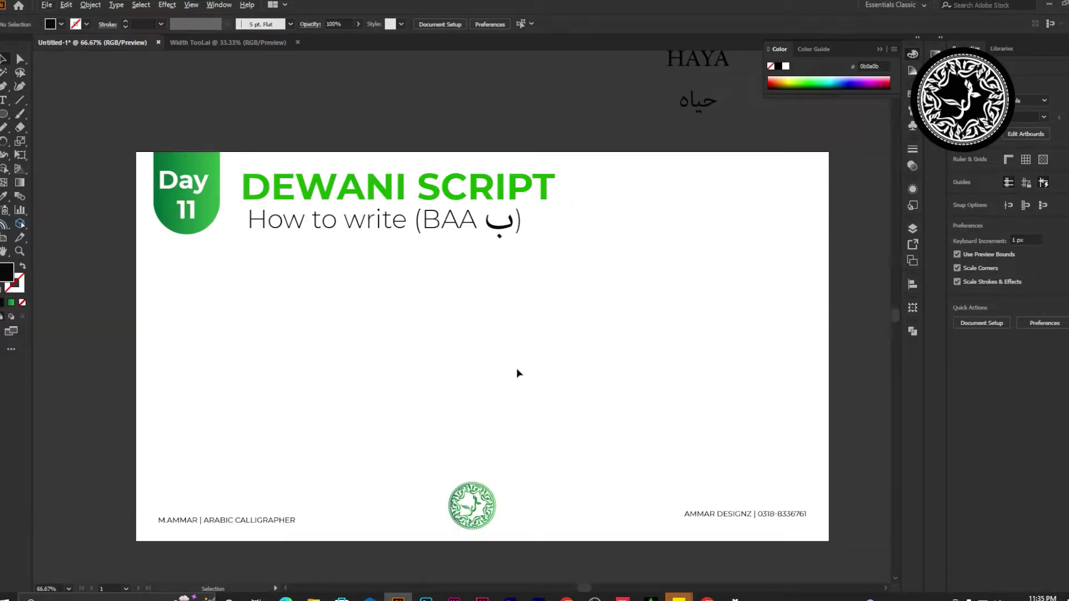
{"action": "left_click", "coordinate": [21, 101]}
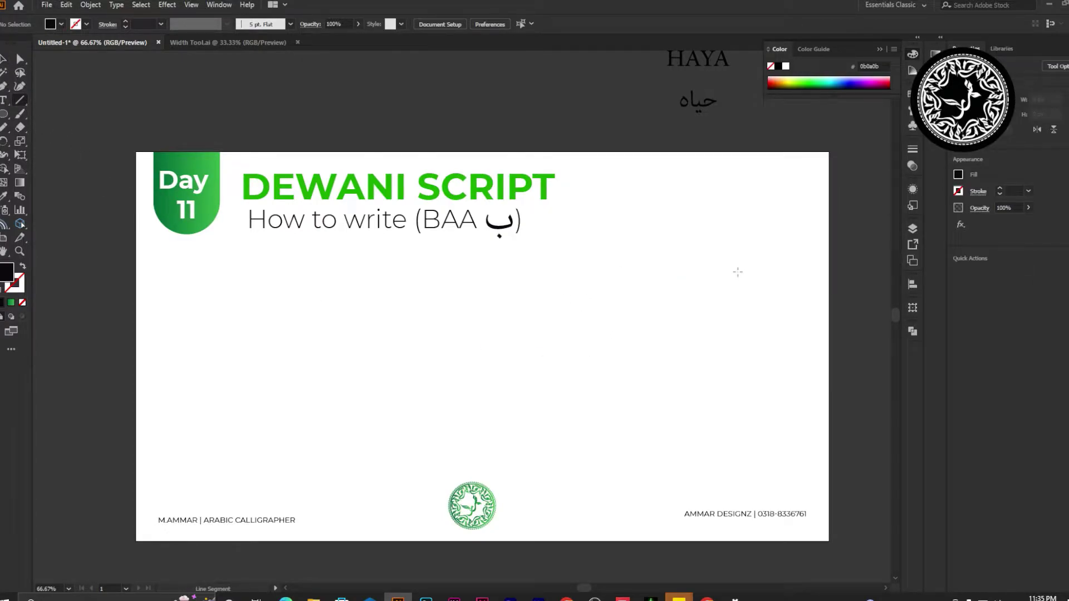
{"action": "left_click_drag", "start_coordinate": [708, 257], "coordinate": [708, 448]}
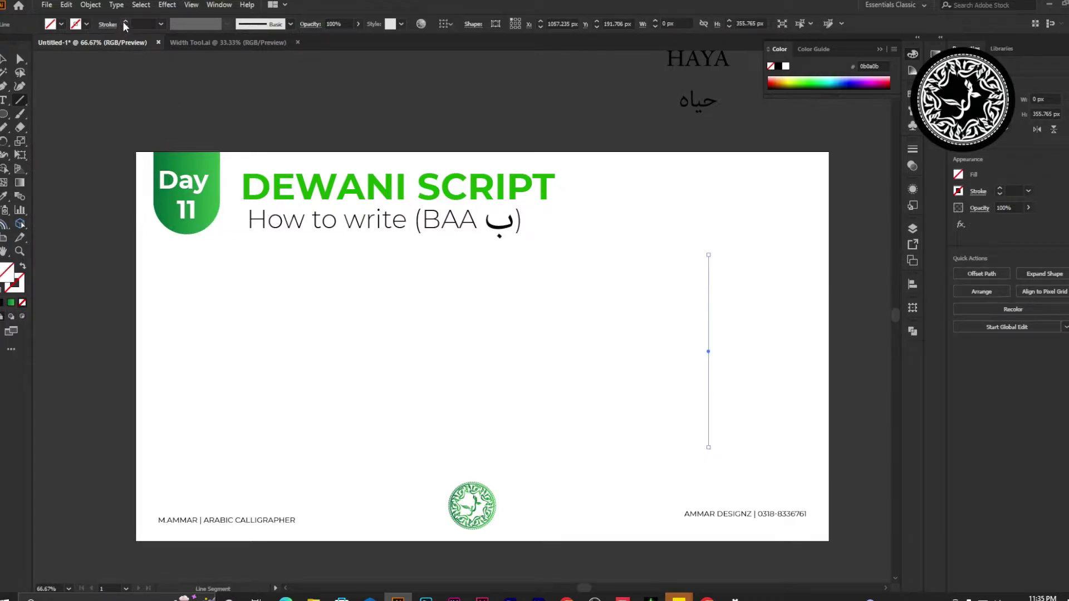
{"action": "left_click", "coordinate": [124, 22]}
- Draw a horizontal line running left from the vertical line's midpoint
{"action": "left_click", "coordinate": [8, 61]}
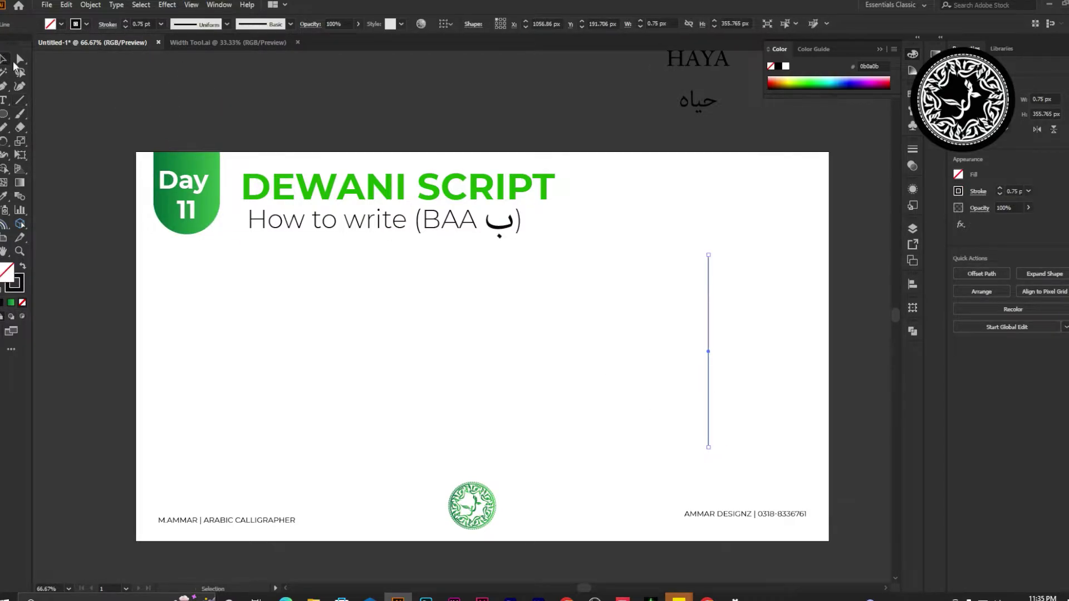
{"action": "scroll", "coordinate": [711, 357], "scroll_direction": "up", "scroll_amount": 1}
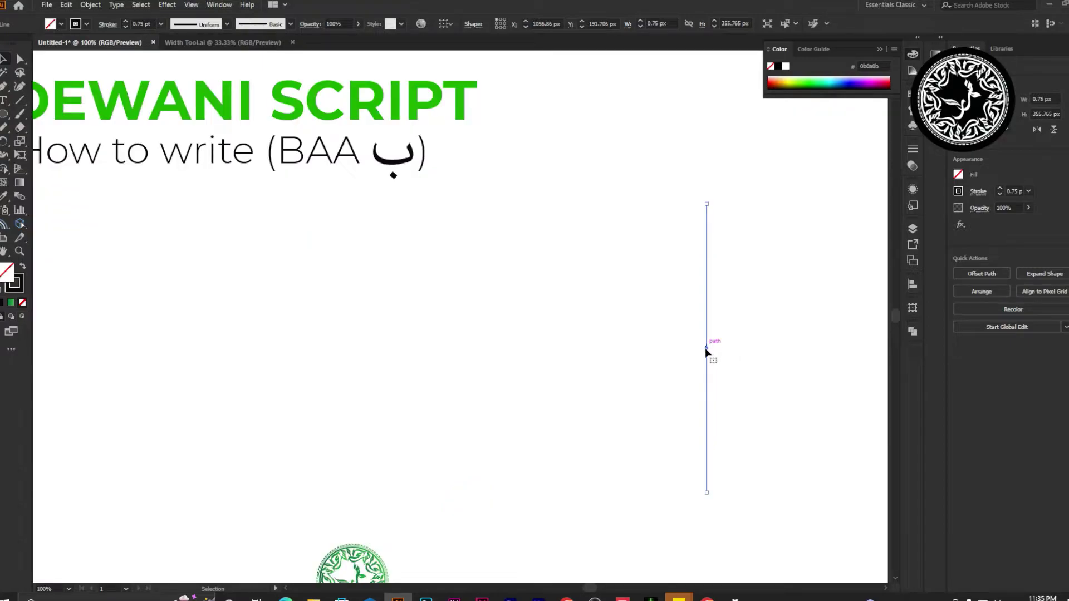
{"action": "left_click", "coordinate": [19, 100]}
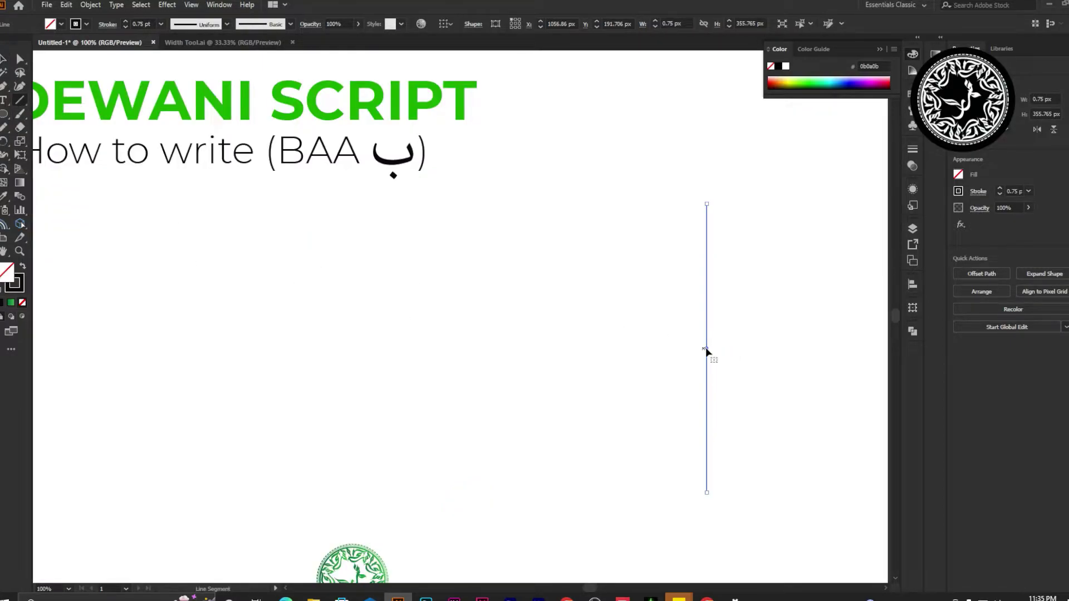
{"action": "left_click_drag", "start_coordinate": [708, 349], "coordinate": [215, 349]}
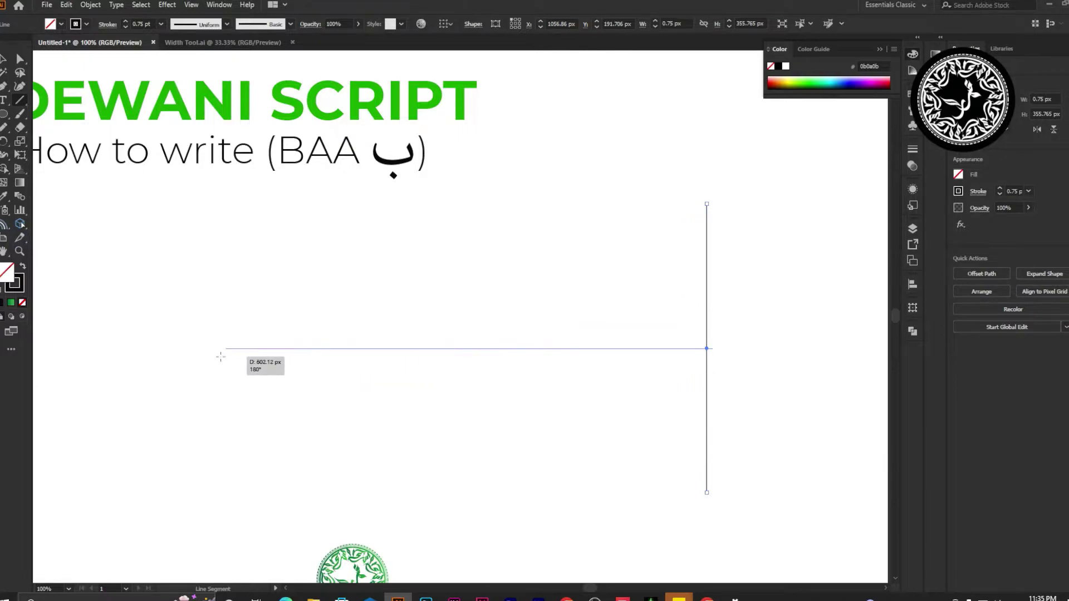
- Select both lines and move them to the centre of the artboard
{"action": "key", "text": "v"}
{"action": "left_click", "coordinate": [705, 254]}
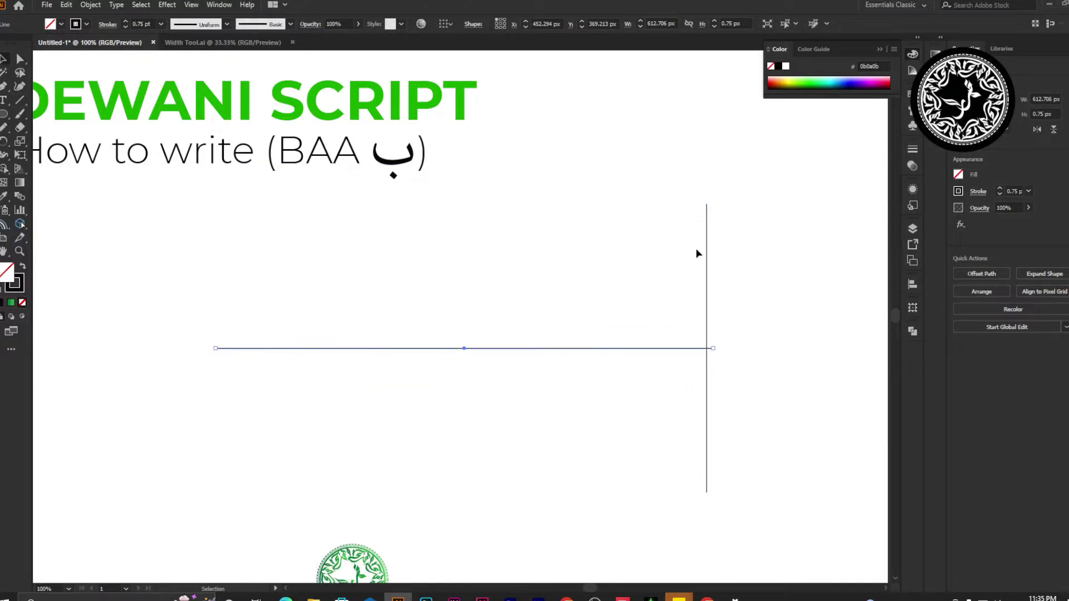
{"action": "left_click_drag", "start_coordinate": [583, 433], "coordinate": [557, 486]}
{"action": "mouse_move", "coordinate": [757, 287]}
{"action": "left_mouse_down"}
{"action": "mouse_move", "coordinate": [663, 367]}
{"action": "mouse_move", "coordinate": [528, 374]}
{"action": "left_mouse_up"}
{"action": "scroll", "coordinate": [664, 370], "scroll_direction": "down", "scroll_amount": 1}
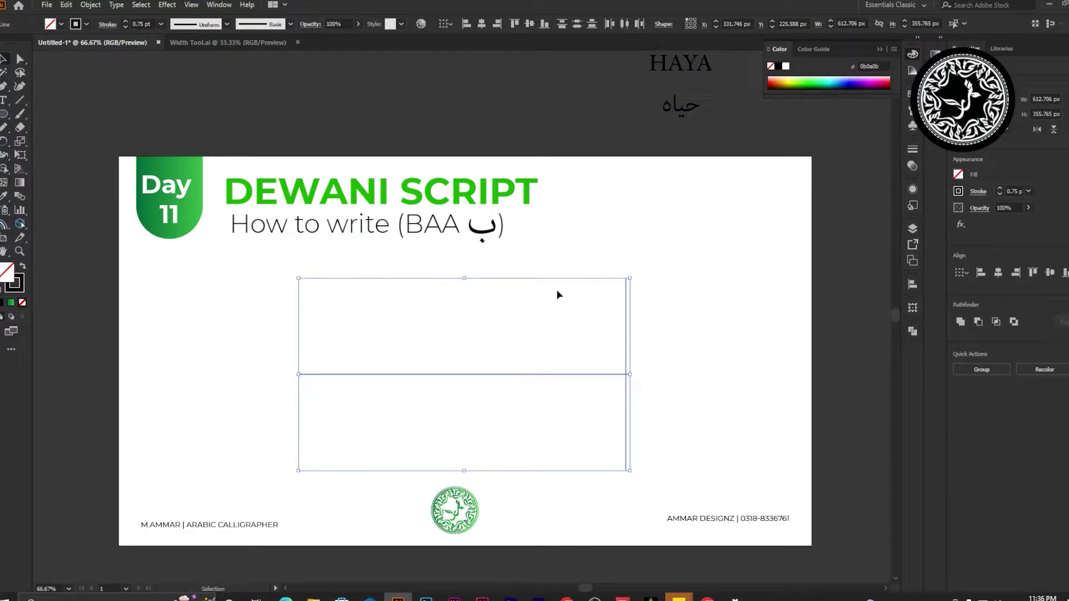
- Vertically centre the horizontal line on the vertical one, then raise both lines slightly
{"action": "left_click", "coordinate": [530, 24]}
{"action": "left_click_drag", "start_coordinate": [590, 375], "coordinate": [587, 399]}
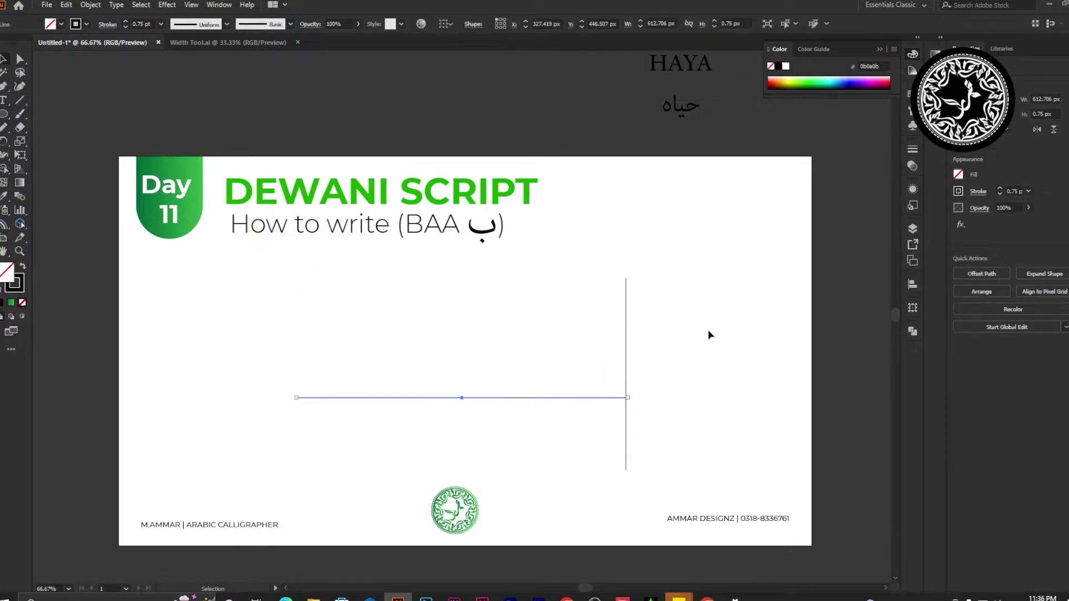
{"action": "left_click", "coordinate": [529, 24]}
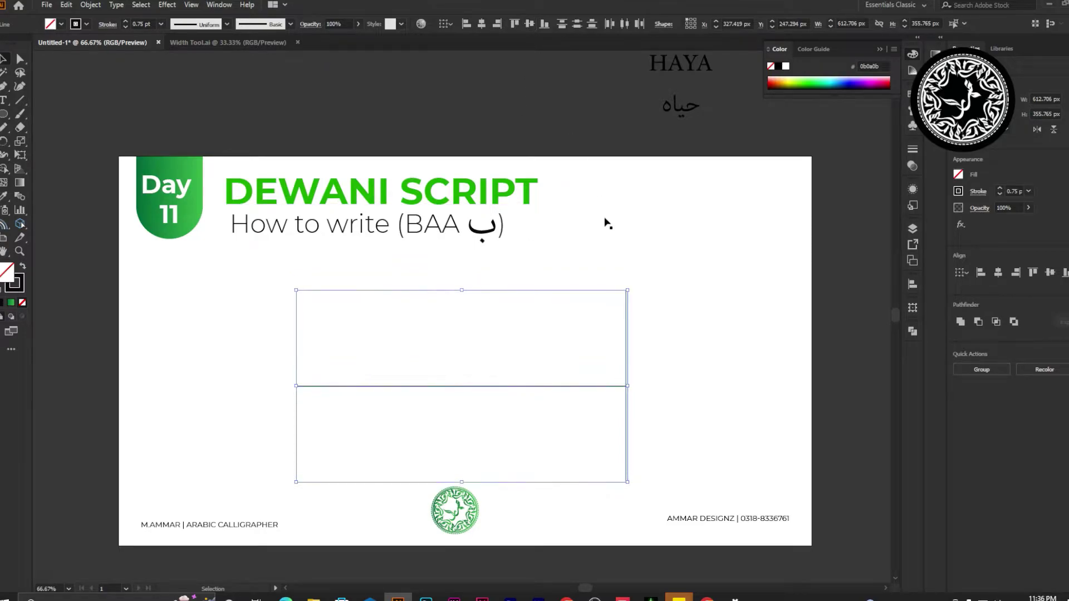
{"action": "left_click", "coordinate": [682, 409]}
{"action": "left_click_drag", "start_coordinate": [685, 345], "coordinate": [433, 463]}
{"action": "left_click_drag", "start_coordinate": [623, 382], "coordinate": [612, 354]}
{"action": "left_click", "coordinate": [706, 382]}
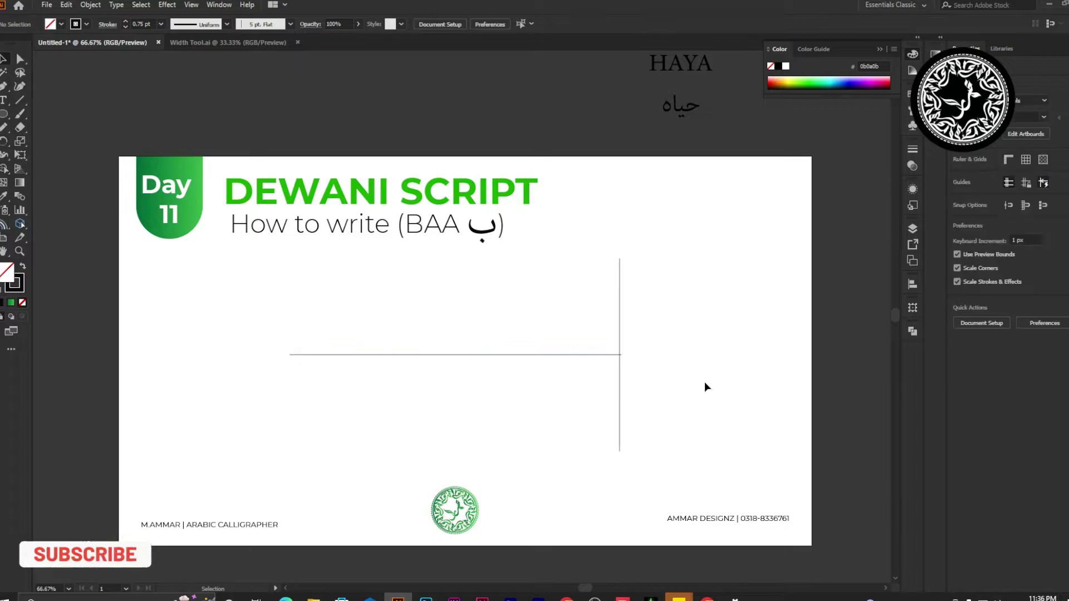
- Draw a small guide dot at the top of the vertical line
{"action": "scroll", "coordinate": [706, 319], "scroll_direction": "up", "scroll_amount": 1}
{"action": "key", "text": "l"}
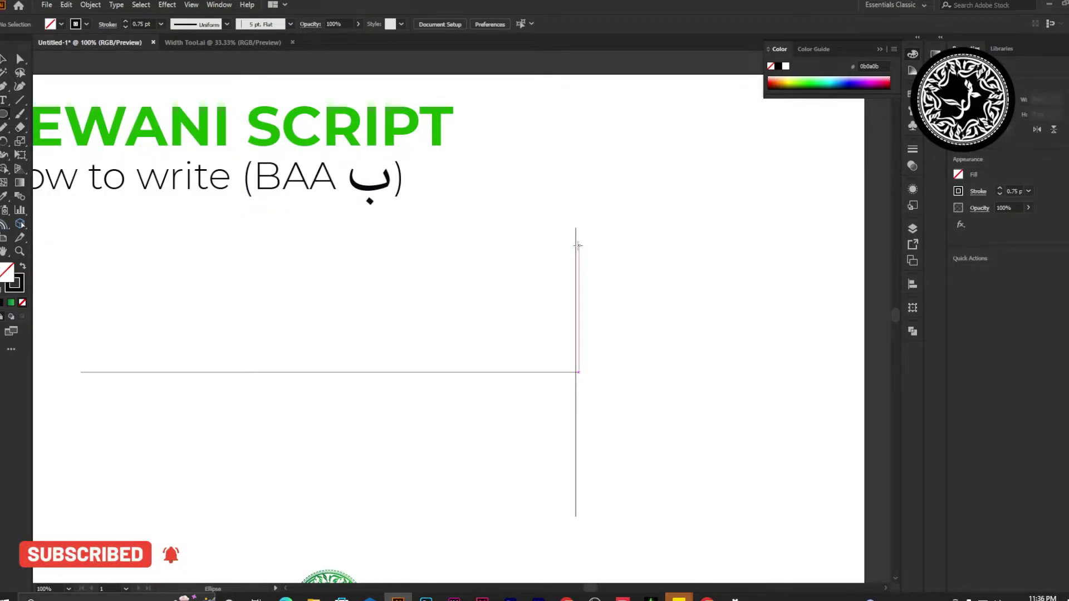
{"action": "mouse_move", "coordinate": [576, 228]}
{"action": "left_mouse_down"}
{"action": "mouse_move", "coordinate": [575, 254]}
{"action": "mouse_move", "coordinate": [385, 374]}
{"action": "mouse_move", "coordinate": [250, 278]}
{"action": "left_mouse_up"}
- Place the third guide dot, discard a trial brush stroke, and lower the top-right dot
{"action": "left_click", "coordinate": [396, 307]}
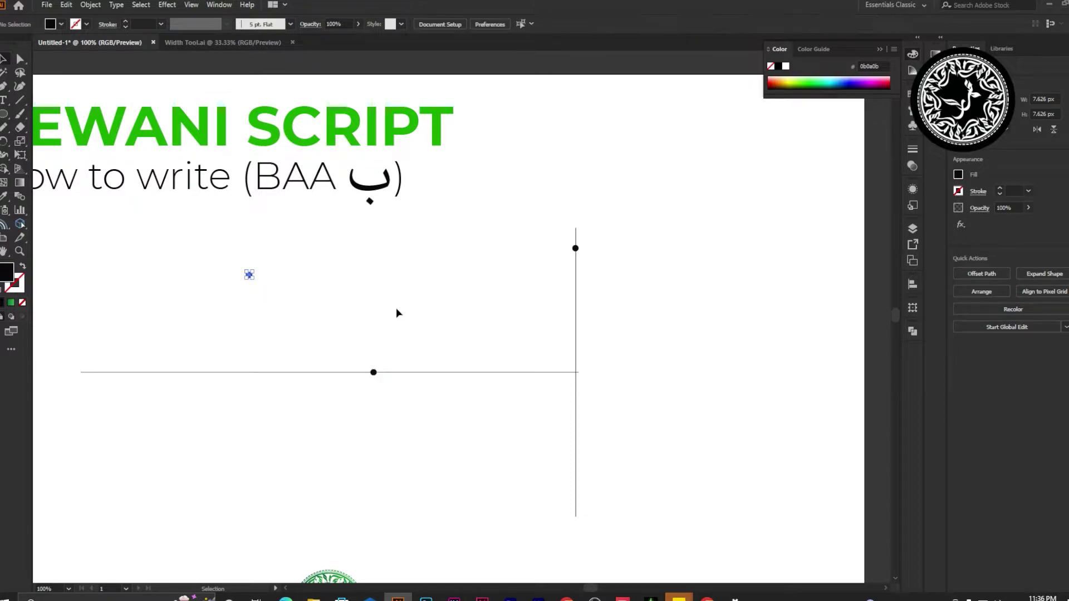
{"action": "left_click", "coordinate": [22, 115]}
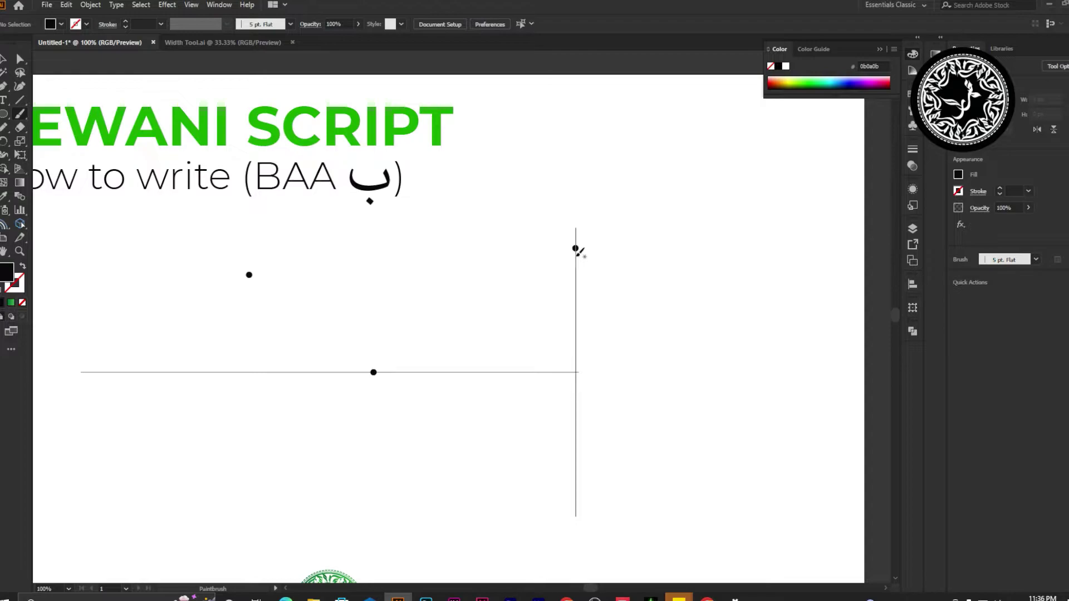
{"action": "mouse_move", "coordinate": [577, 249]}
{"action": "left_mouse_down"}
{"action": "mouse_move", "coordinate": [524, 254]}
{"action": "mouse_move", "coordinate": [396, 348]}
{"action": "mouse_move", "coordinate": [323, 370]}
{"action": "mouse_move", "coordinate": [287, 357]}
{"action": "mouse_move", "coordinate": [252, 270]}
{"action": "left_mouse_up"}
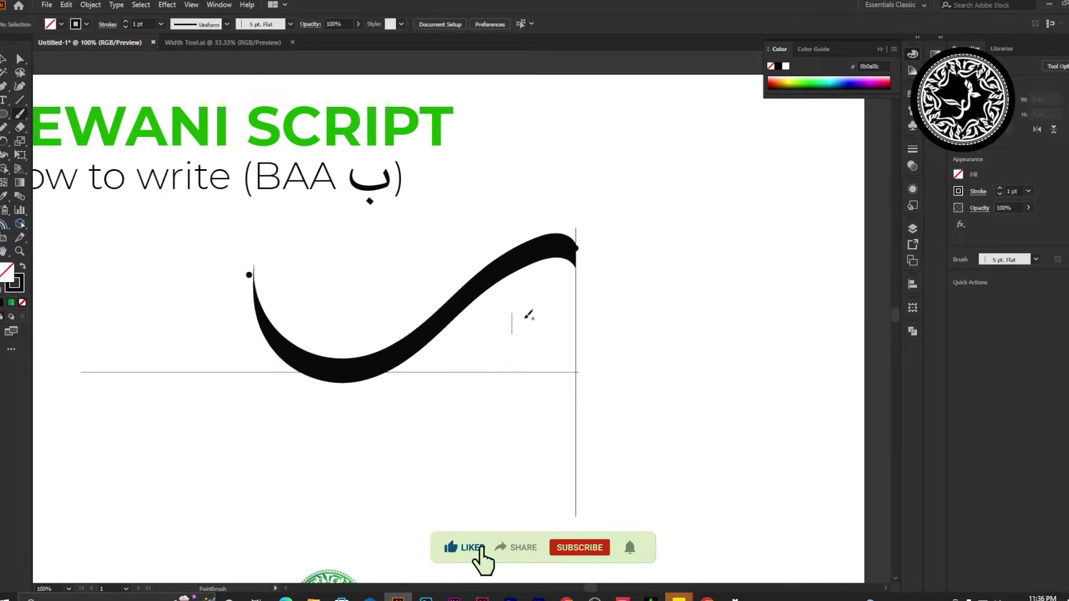
{"action": "left_click", "coordinate": [493, 283], "text": "ctrl"}
{"action": "key", "text": "Delete"}
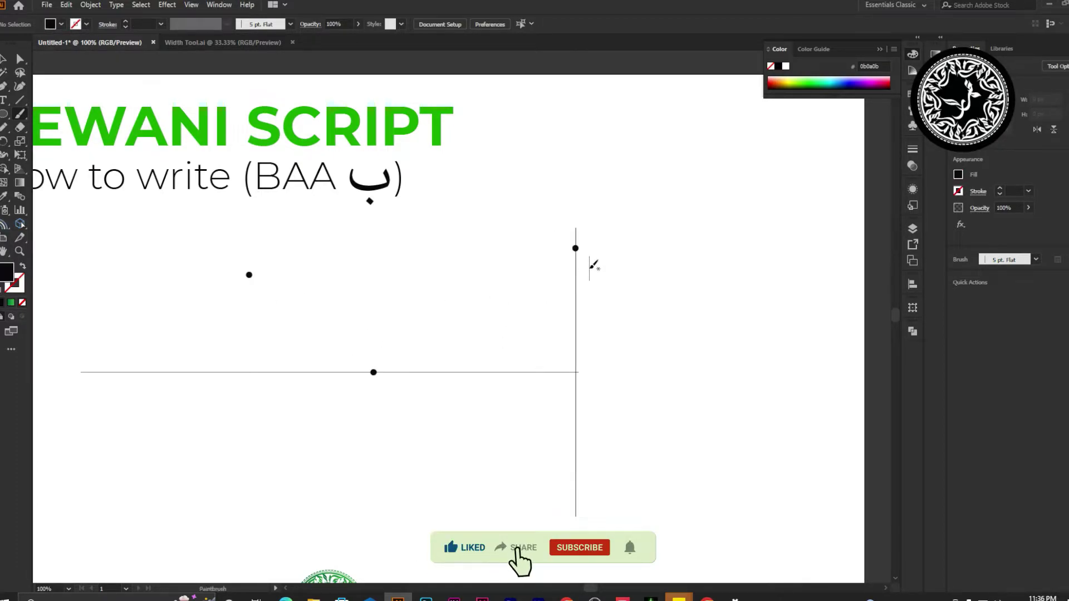
{"action": "key", "text": "v"}
{"action": "mouse_move", "coordinate": [575, 248]}
{"action": "left_mouse_down"}
{"action": "mouse_move", "coordinate": [572, 278]}
{"action": "mouse_move", "coordinate": [492, 274]}
{"action": "mouse_move", "coordinate": [375, 358]}
{"action": "mouse_move", "coordinate": [307, 364]}
{"action": "mouse_move", "coordinate": [265, 328]}
{"action": "mouse_move", "coordinate": [249, 274]}
{"action": "left_mouse_up"}
{"action": "left_click", "coordinate": [569, 313]}
- Paint the thick 5 pt Flat brush Baa curve through the three guide dots
{"action": "key", "text": "b"}
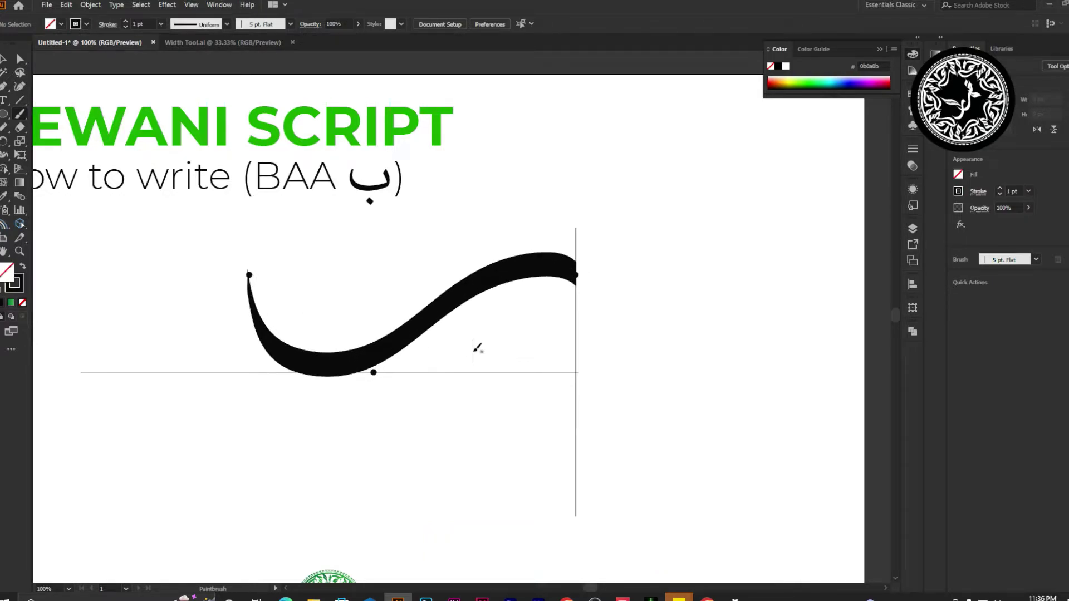
{"action": "key", "text": "ctrl+z"}
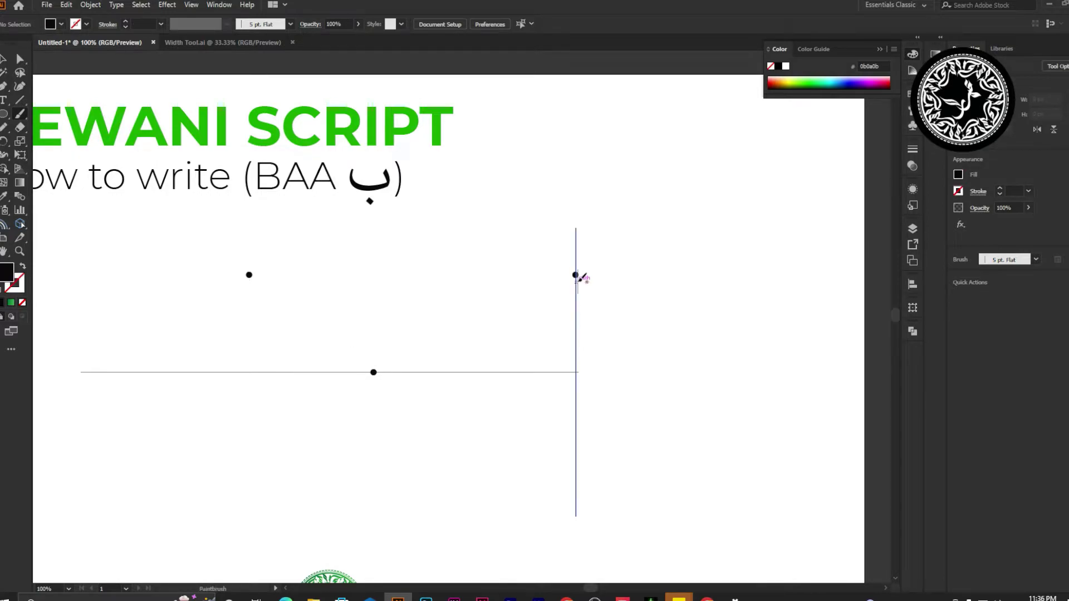
{"action": "mouse_move", "coordinate": [576, 275]}
{"action": "left_mouse_down"}
{"action": "mouse_move", "coordinate": [539, 277]}
{"action": "mouse_move", "coordinate": [387, 360]}
{"action": "mouse_move", "coordinate": [329, 356]}
{"action": "mouse_move", "coordinate": [277, 333]}
{"action": "mouse_move", "coordinate": [249, 275]}
{"action": "left_mouse_up"}
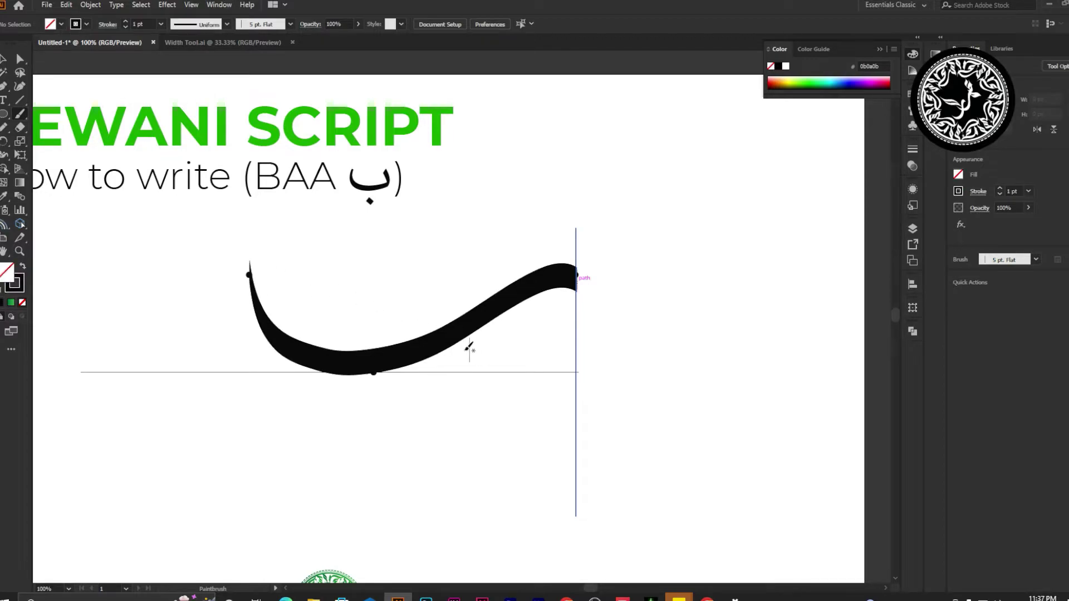
- Delete two surplus anchor points from the Baa stroke with the Curvature tool
{"action": "key", "text": "v"}
{"action": "key", "text": "ctrl+shift+a"}
{"action": "left_click", "coordinate": [310, 358]}
{"action": "scroll", "coordinate": [274, 339], "scroll_direction": "up", "scroll_amount": 2}
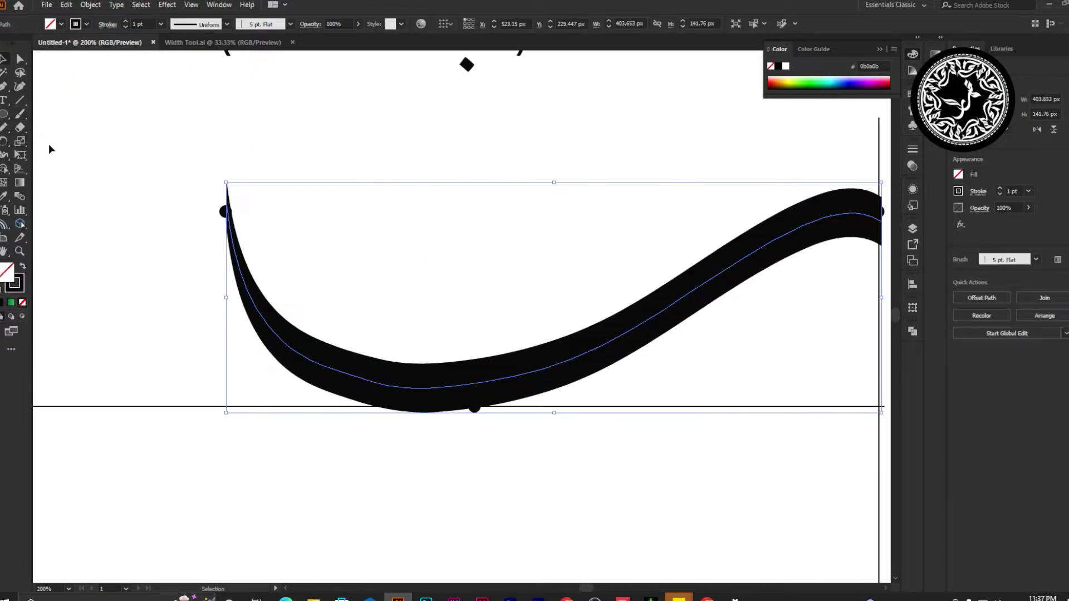
{"action": "left_click", "coordinate": [19, 86]}
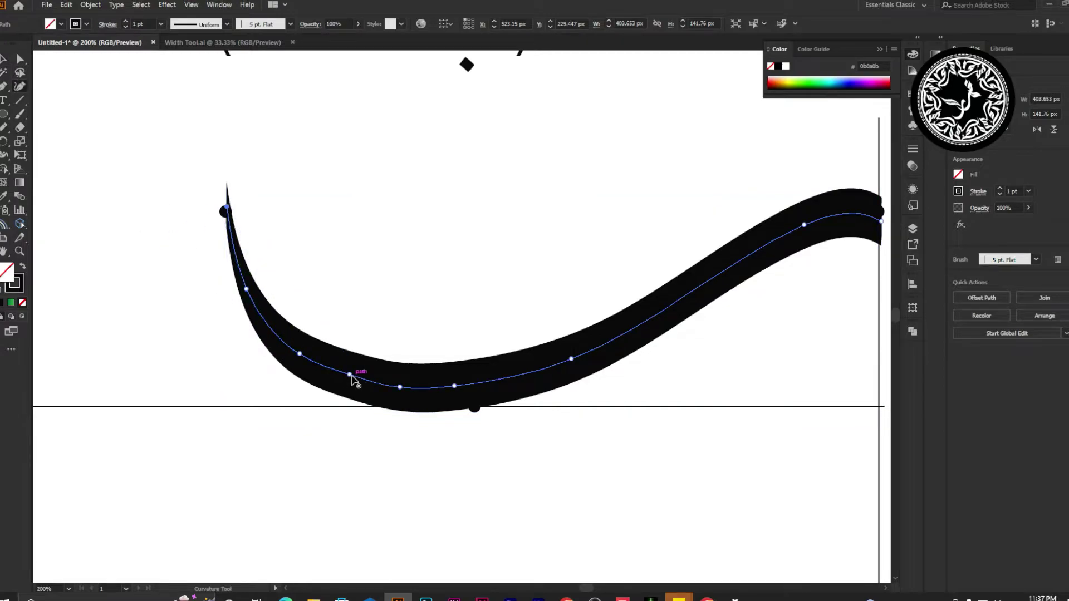
{"action": "key", "text": "Delete"}
{"action": "left_click", "coordinate": [300, 354]}
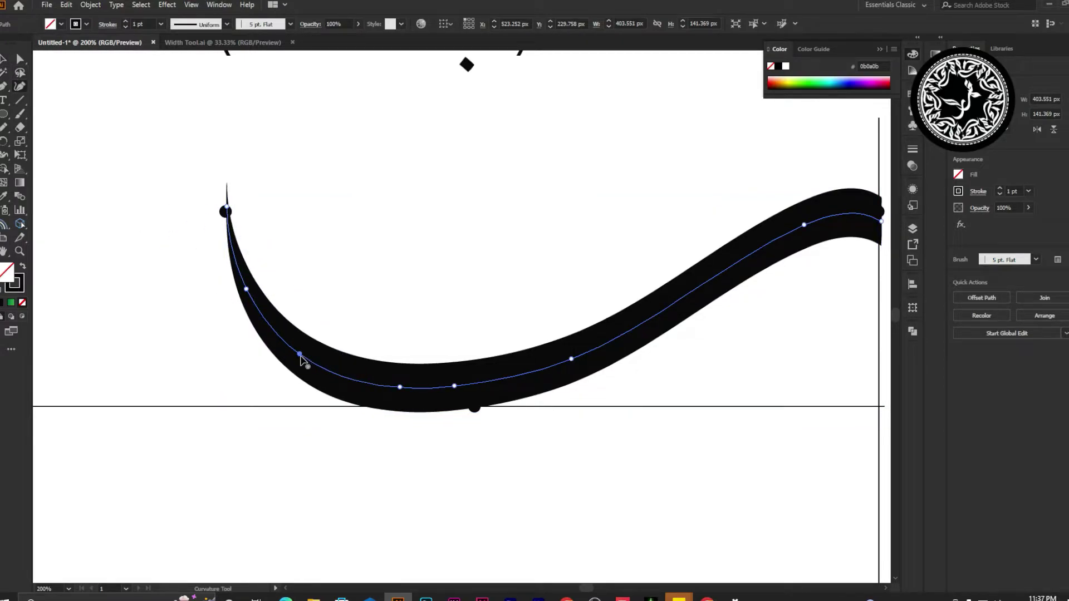
{"action": "key", "text": "Delete"}
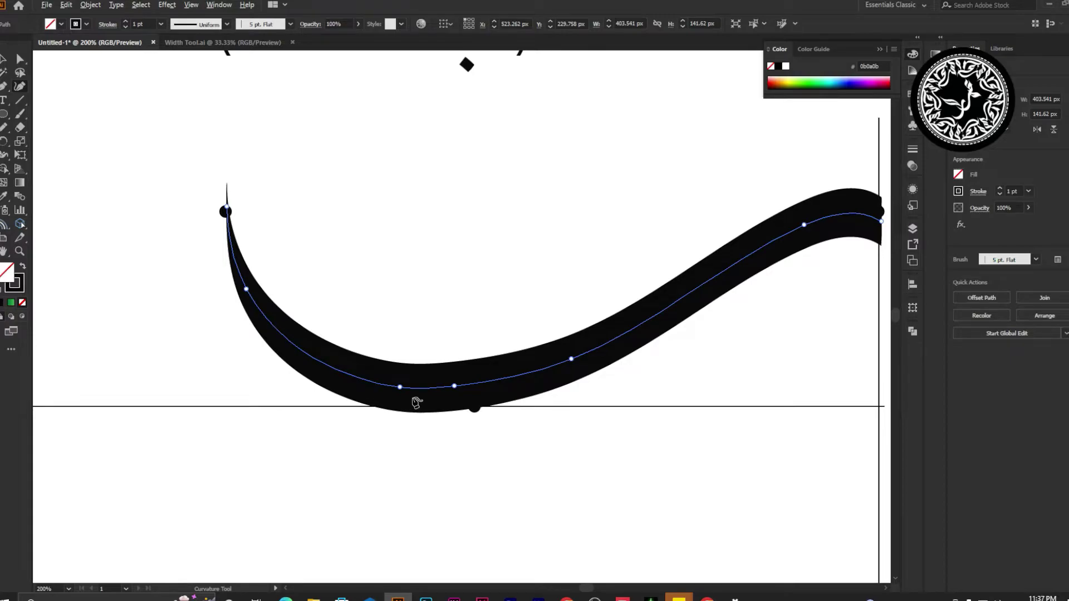
{"action": "scroll", "coordinate": [416, 402], "scroll_direction": "down", "scroll_amount": 1}
{"action": "left_click", "coordinate": [4, 59]}
{"action": "left_click", "coordinate": [591, 381]}
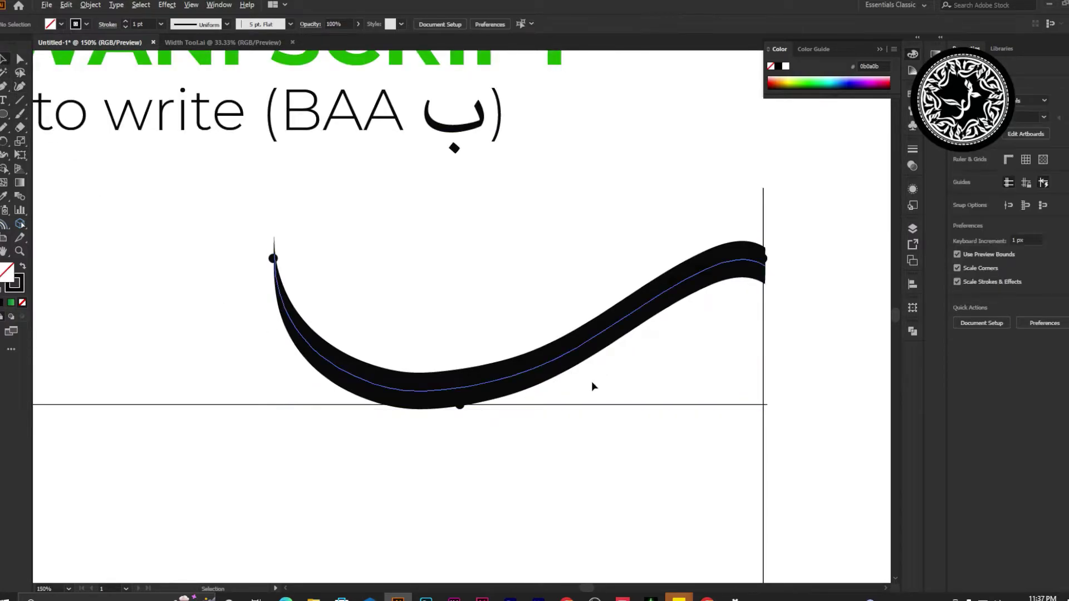
{"action": "key", "text": "ctrl+0"}
- Remove two more anchors from the Baa curve's lowest bend to smooth it
{"action": "scroll", "coordinate": [679, 381], "scroll_direction": "up", "scroll_amount": 1}
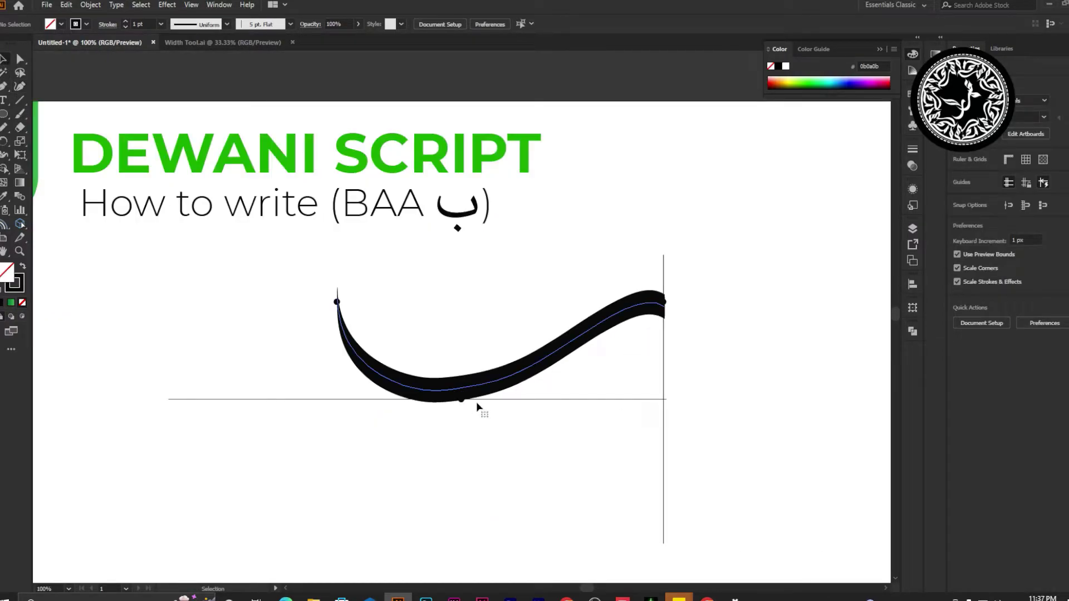
{"action": "left_click", "coordinate": [474, 401]}
{"action": "key", "text": "shift+grave"}
{"action": "scroll", "coordinate": [468, 398], "scroll_direction": "up", "scroll_amount": 2}
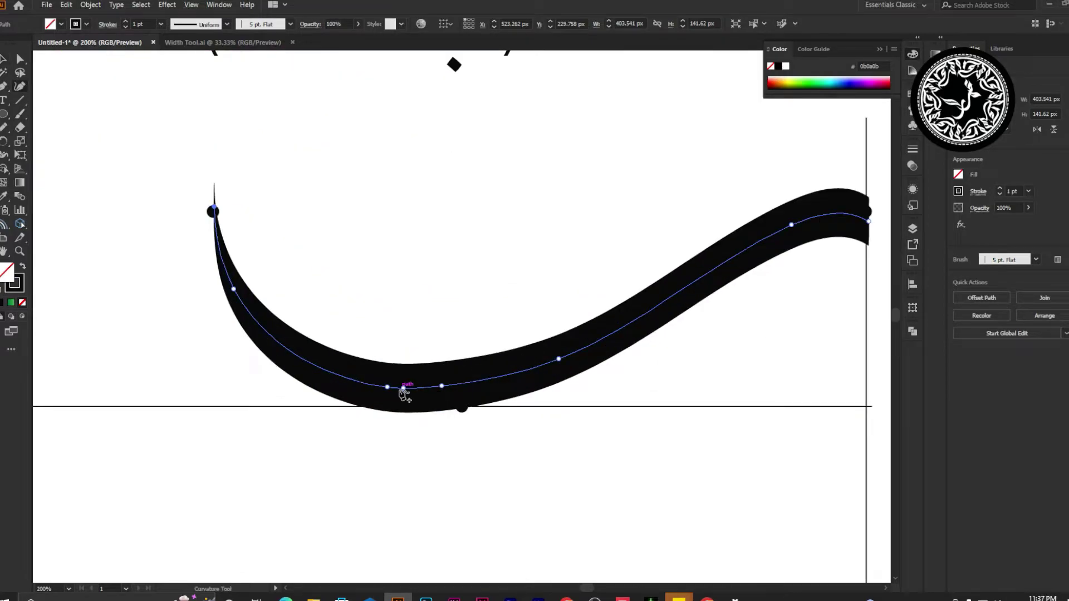
{"action": "key", "text": "Delete"}
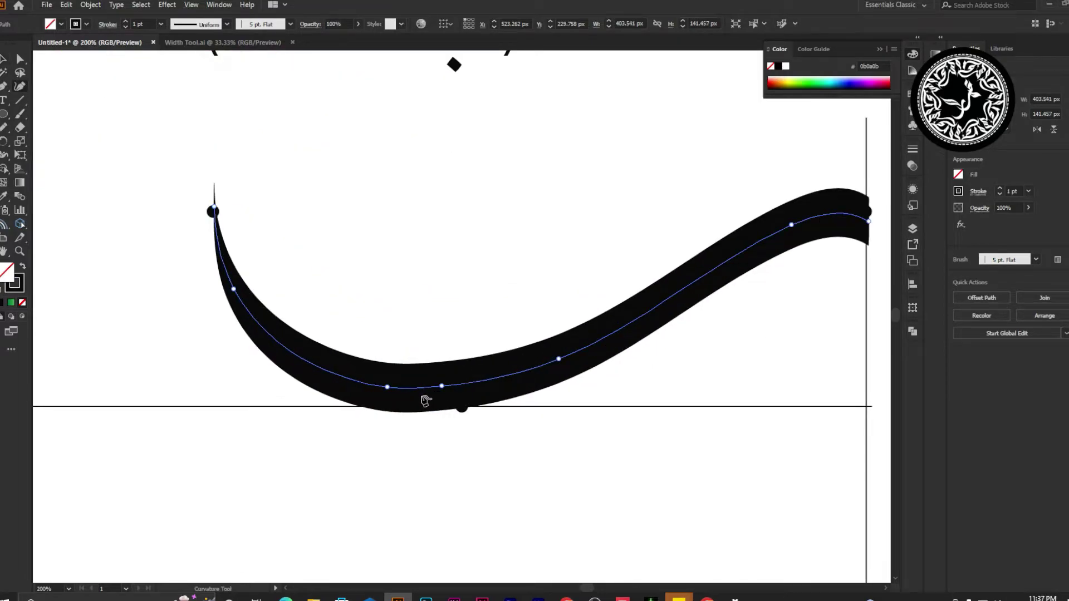
{"action": "key", "text": "Delete"}
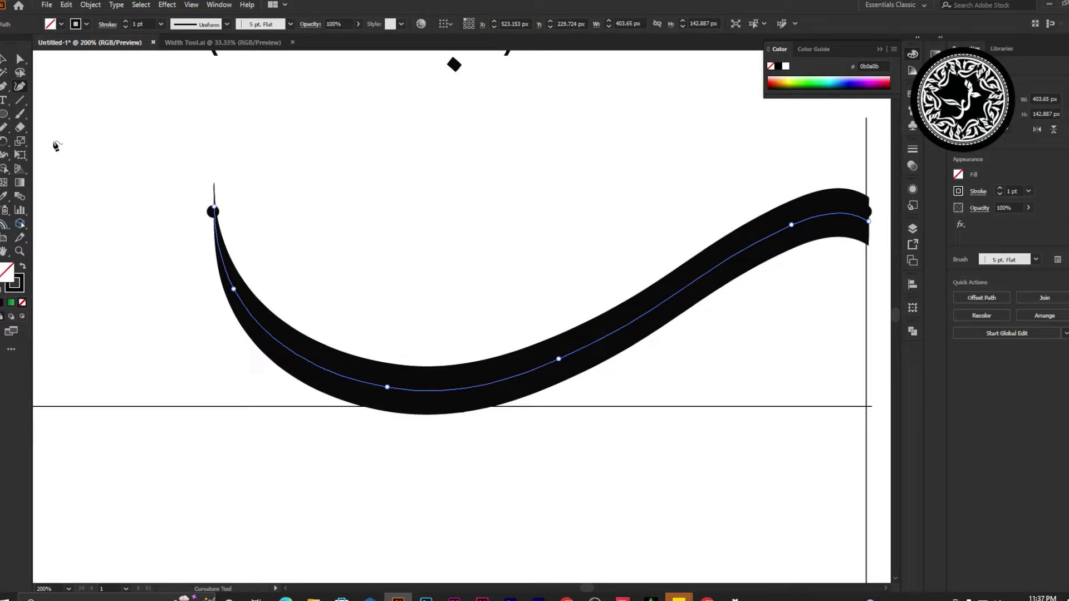
{"action": "key", "text": "v"}
{"action": "left_click", "coordinate": [151, 258]}
{"action": "scroll", "coordinate": [463, 399], "scroll_direction": "down", "scroll_amount": 2}
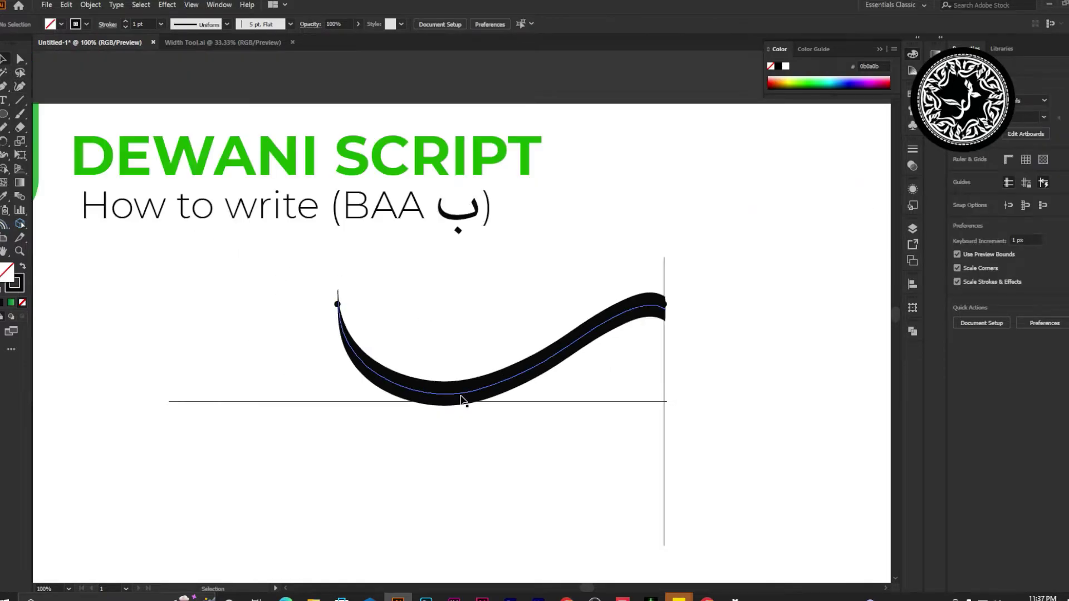
{"action": "scroll", "coordinate": [568, 388], "scroll_direction": "down", "scroll_amount": 1}
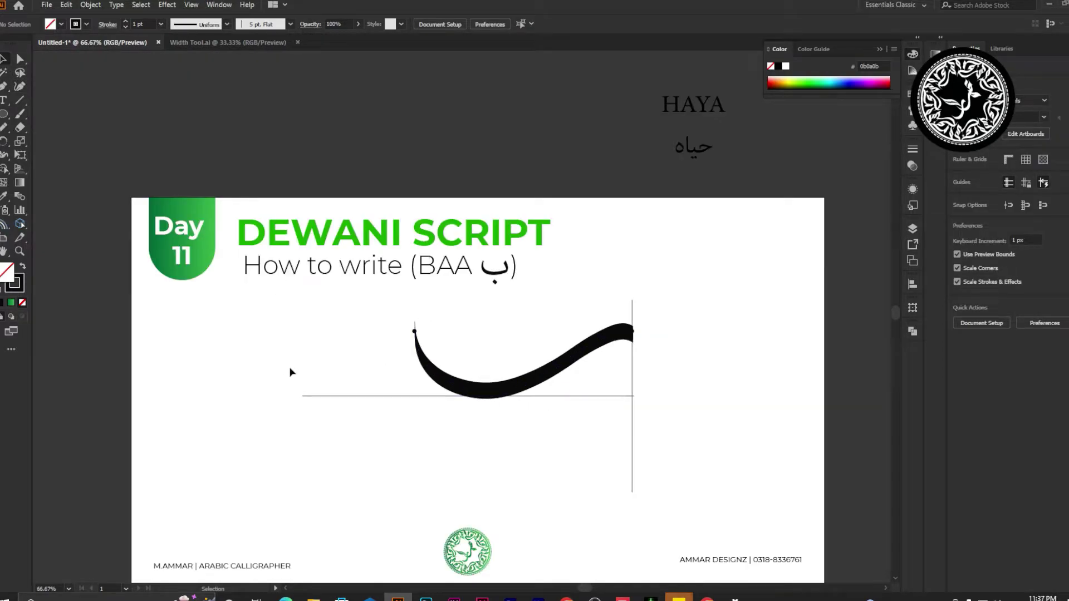
- Draw a small circle to the right of the Baa stroke
{"action": "scroll", "coordinate": [354, 376], "scroll_direction": "down", "scroll_amount": 2}
{"action": "left_click", "coordinate": [20, 114]}
{"action": "scroll", "coordinate": [603, 313], "scroll_direction": "down", "scroll_amount": 2}
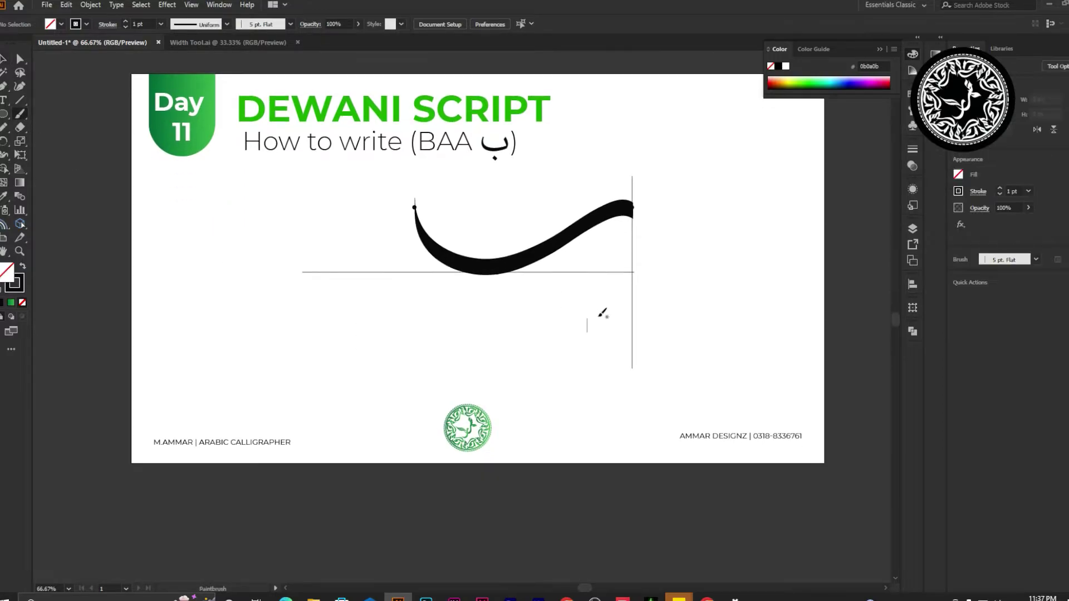
{"action": "scroll", "coordinate": [628, 227], "scroll_direction": "up", "scroll_amount": 1}
{"action": "left_click", "coordinate": [8, 122]}
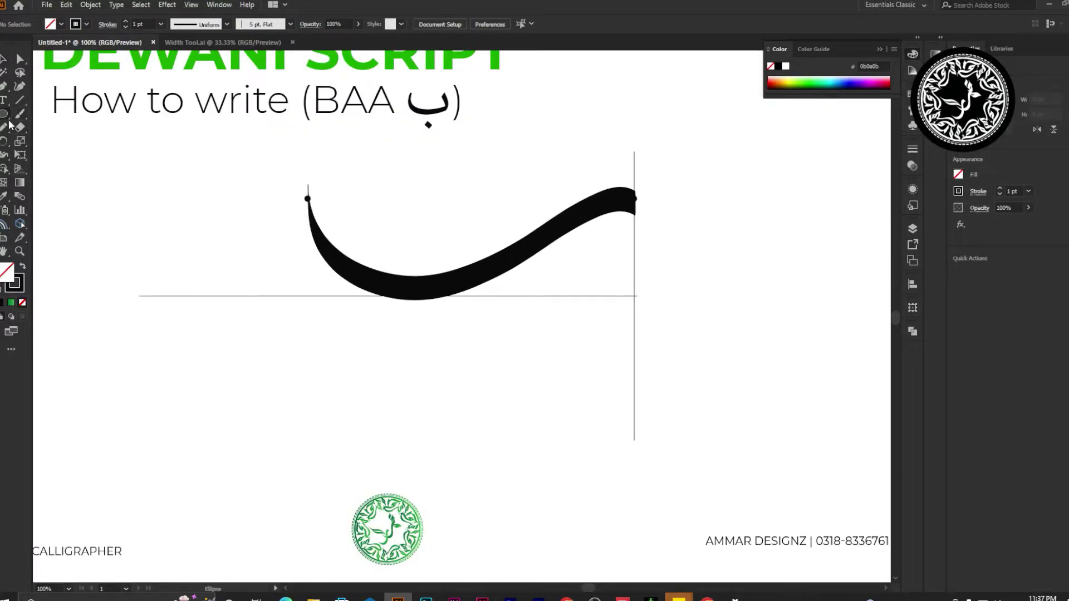
{"action": "left_click_drag", "start_coordinate": [672, 269], "coordinate": [696, 292]}
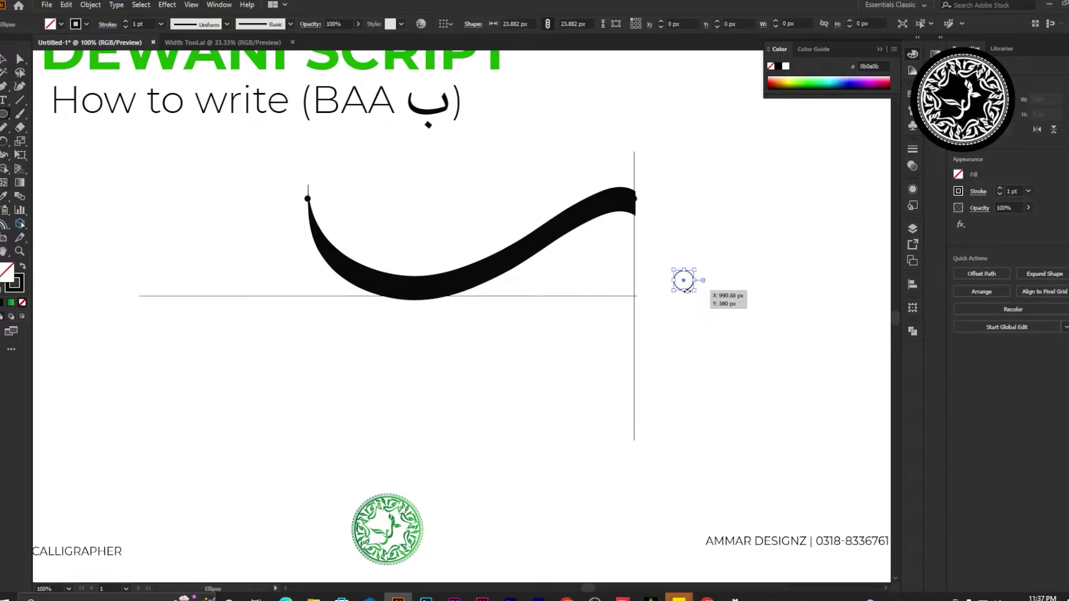
- Resize the circle to 25 × 25 px
{"action": "left_click", "coordinate": [1036, 99]}
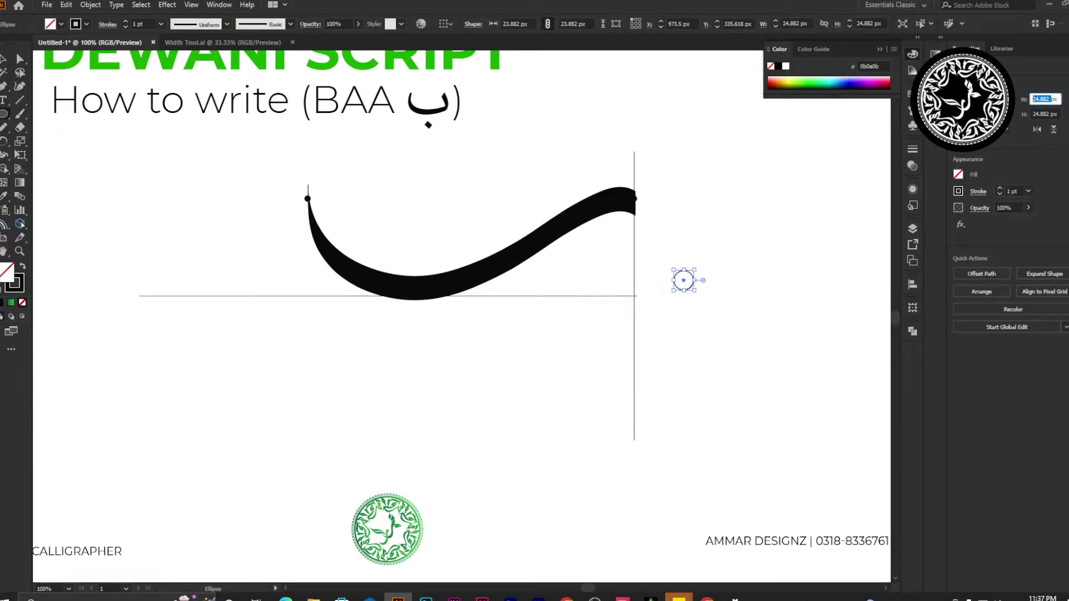
{"action": "type", "text": "25"}
{"action": "key", "text": "Return"}
{"action": "left_click", "coordinate": [1053, 99]}
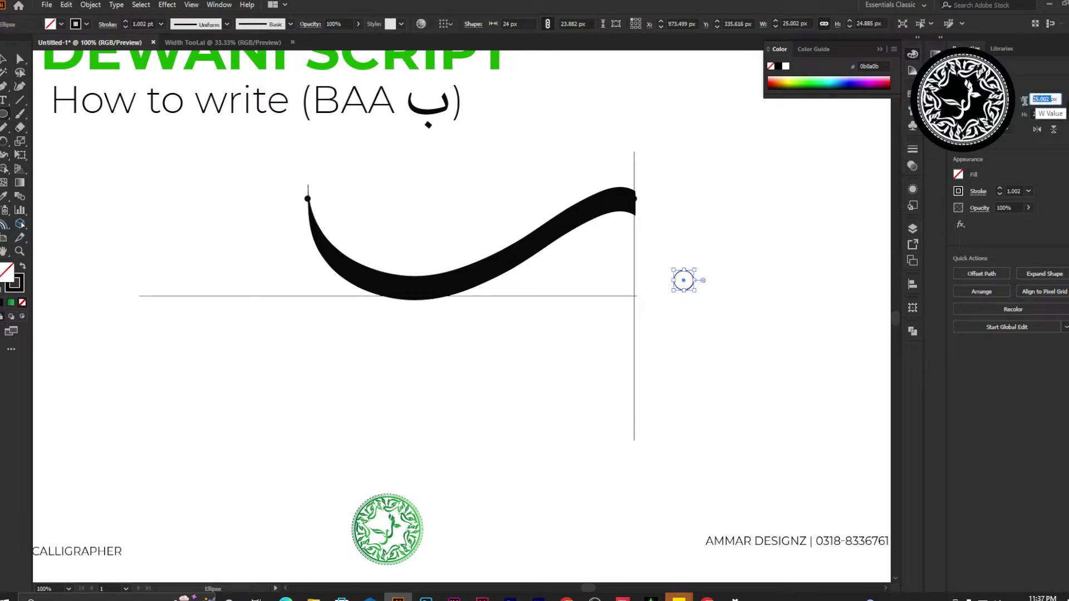
{"action": "type", "text": "25"}
{"action": "key", "text": "Tab"}
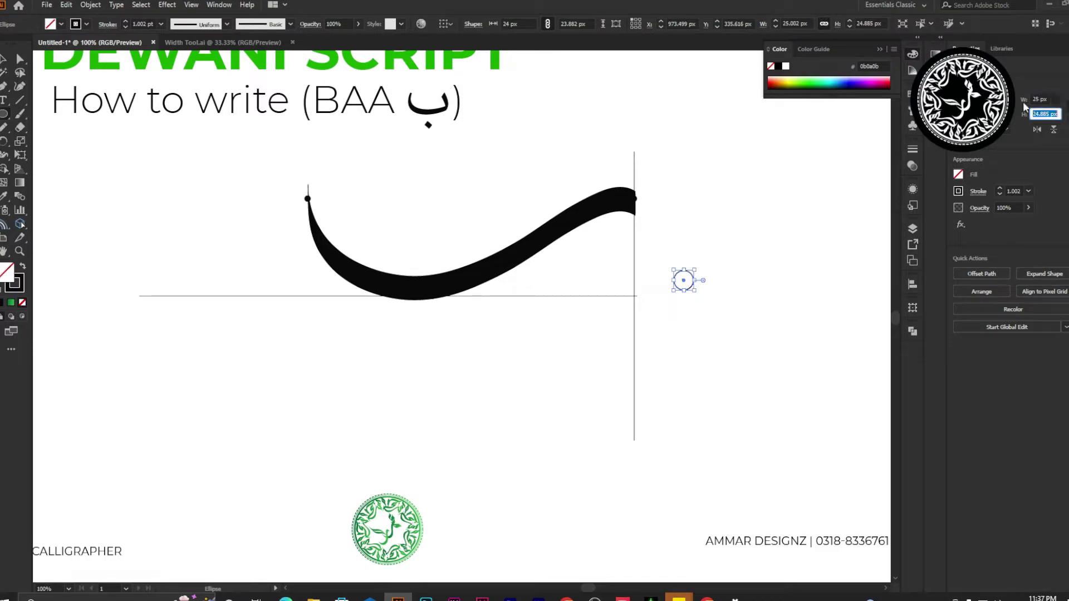
{"action": "left_click_drag", "start_coordinate": [1050, 112], "coordinate": [1026, 128]}
{"action": "type", "text": "25"}
{"action": "key", "text": "Return"}
- Stack three circles under the stroke's right tip and copy one below the curve as the dot
{"action": "left_click", "coordinate": [7, 63]}
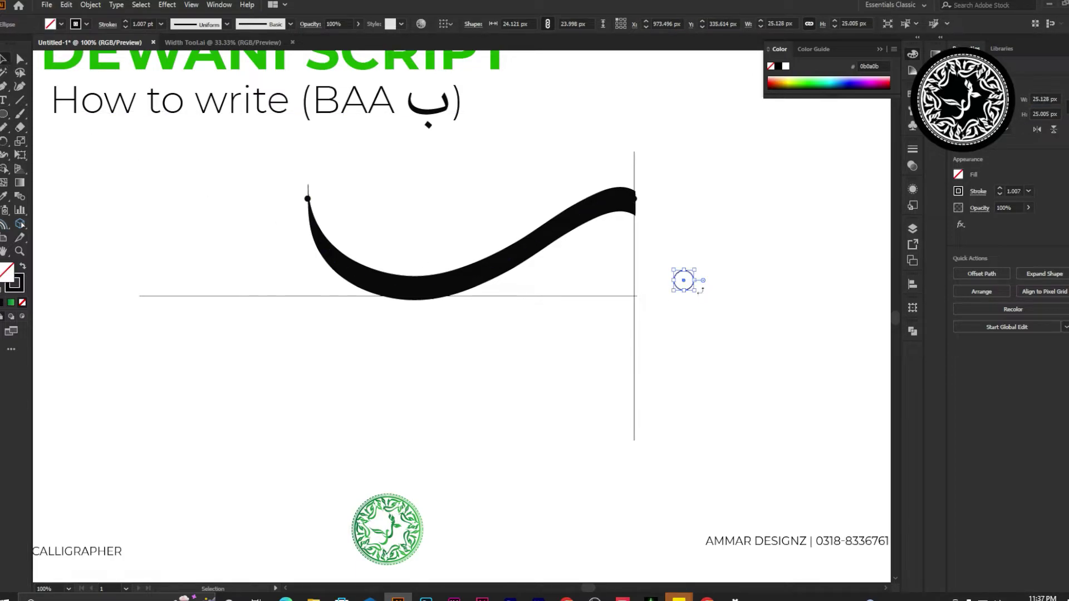
{"action": "mouse_move", "coordinate": [684, 281]}
{"action": "left_mouse_down"}
{"action": "mouse_move", "coordinate": [607, 233]}
{"action": "mouse_move", "coordinate": [607, 259]}
{"action": "left_mouse_up"}
{"action": "key", "text": "a"}
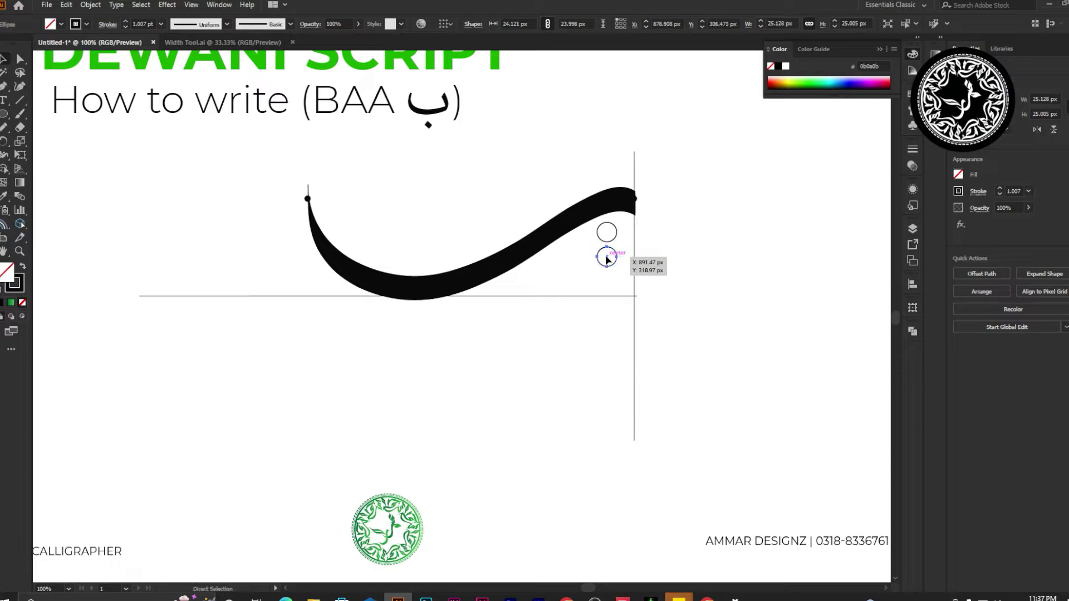
{"action": "key", "text": "v"}
{"action": "key", "text": "ctrl+d"}
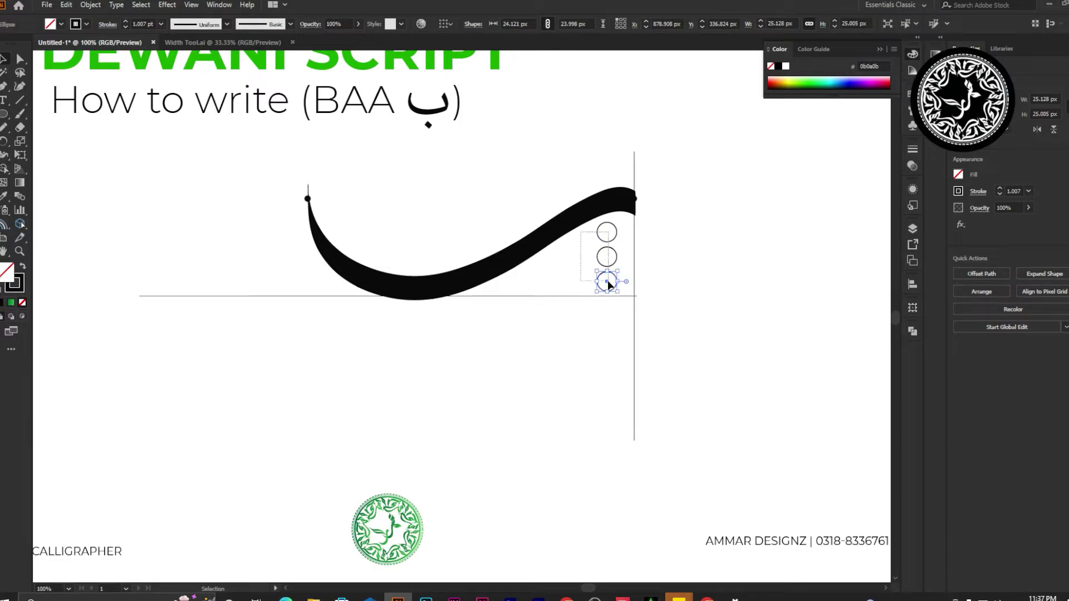
{"action": "left_click_drag", "start_coordinate": [608, 284], "coordinate": [610, 286]}
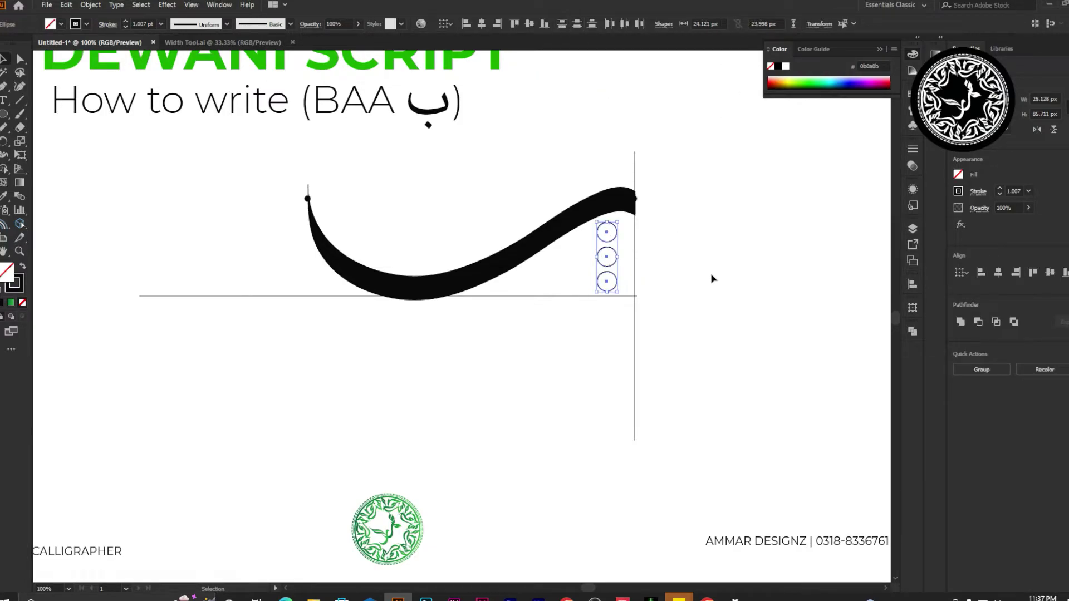
{"action": "left_click", "coordinate": [723, 281]}
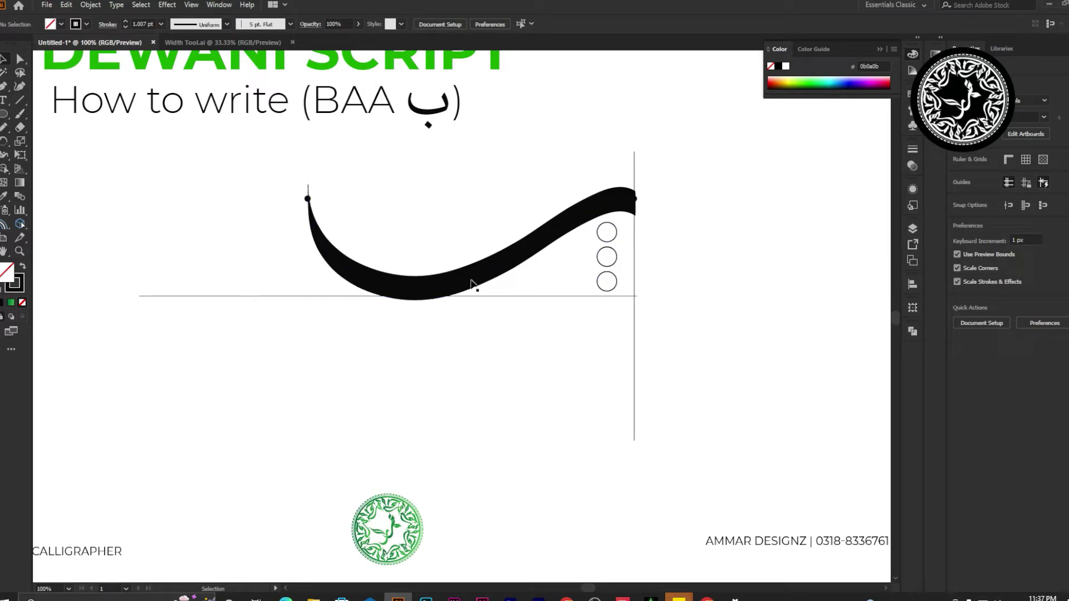
{"action": "mouse_move", "coordinate": [596, 279]}
{"action": "left_mouse_down"}
{"action": "mouse_move", "coordinate": [416, 352]}
{"action": "mouse_move", "coordinate": [411, 335]}
{"action": "left_mouse_up"}
- Fill the dot black and move the whole measured Baa 257 px right
{"action": "key", "text": "shift+x"}
{"action": "left_click", "coordinate": [393, 323]}
{"action": "key", "text": "ctrl+minus"}
{"action": "key", "text": "ctrl+minus"}
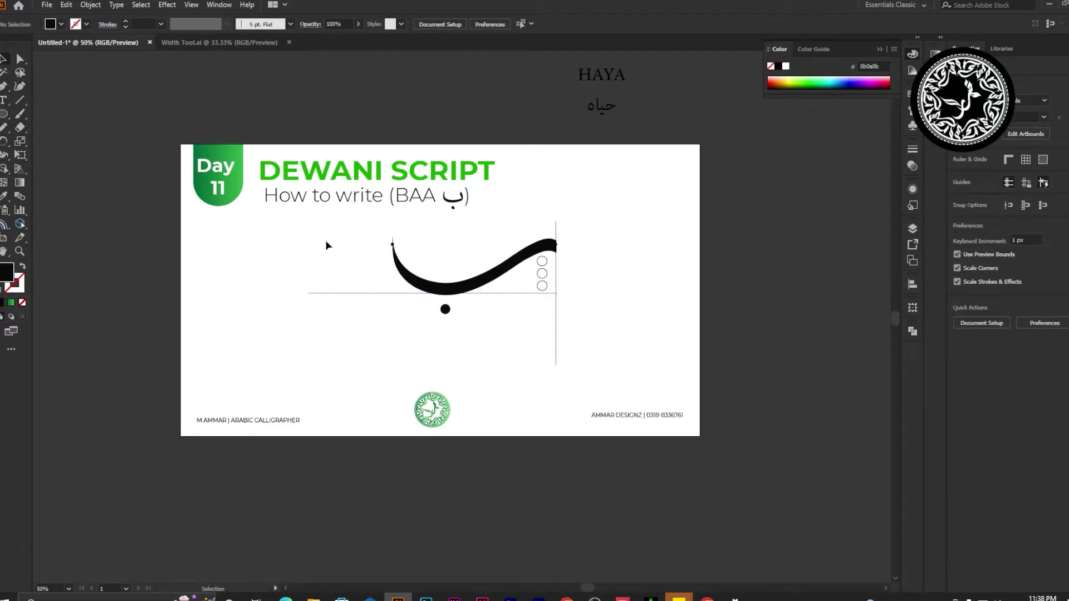
{"action": "left_click_drag", "start_coordinate": [301, 373], "coordinate": [563, 217]}
{"action": "left_click_drag", "start_coordinate": [488, 292], "coordinate": [560, 293]}
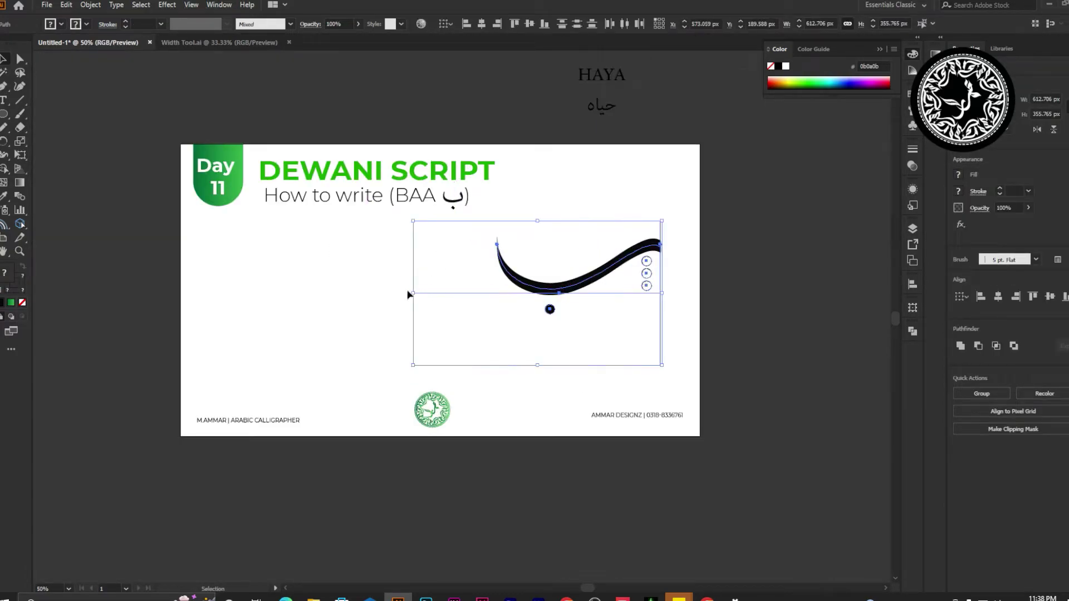
{"action": "left_click", "coordinate": [404, 264]}
- Paint the S-shaped body of a new freehand Baa, redoing unsatisfactory strokes
{"action": "key", "text": "b"}
{"action": "scroll", "coordinate": [405, 264], "scroll_direction": "up", "scroll_amount": 1}
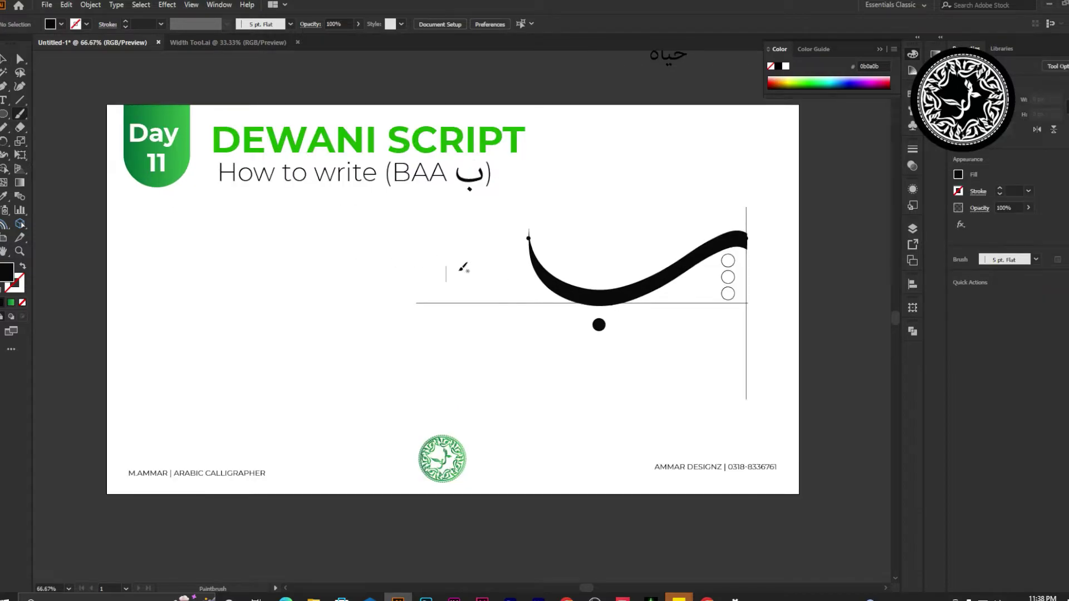
{"action": "scroll", "coordinate": [468, 270], "scroll_direction": "left", "scroll_amount": 2}
{"action": "scroll", "coordinate": [469, 277], "scroll_direction": "up", "scroll_amount": 1}
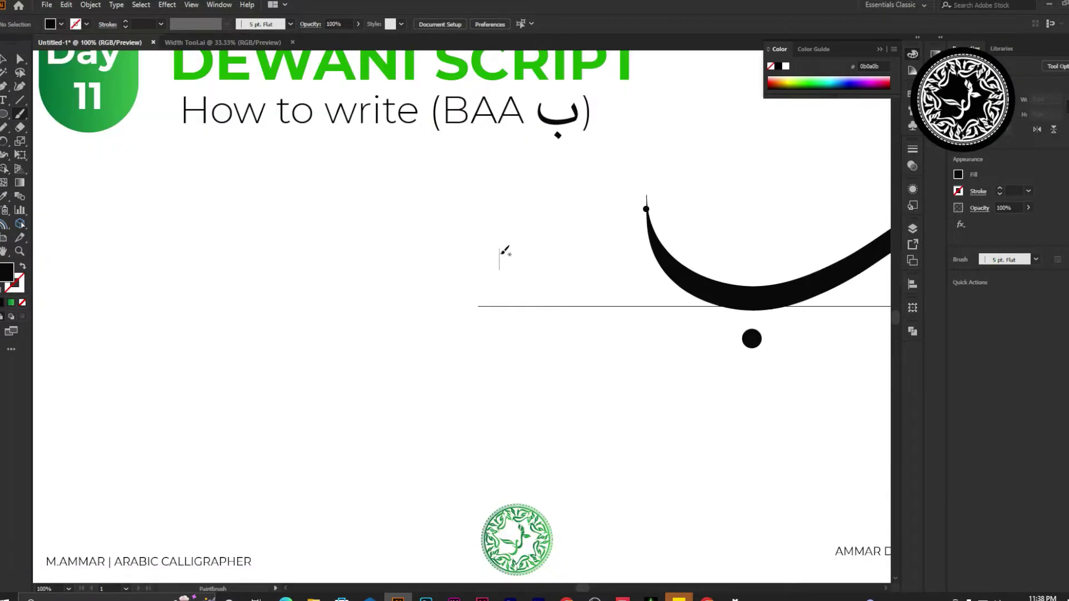
{"action": "mouse_move", "coordinate": [502, 257]}
{"action": "left_mouse_down"}
{"action": "mouse_move", "coordinate": [452, 241]}
{"action": "mouse_move", "coordinate": [380, 291]}
{"action": "mouse_move", "coordinate": [296, 318]}
{"action": "mouse_move", "coordinate": [210, 311]}
{"action": "mouse_move", "coordinate": [179, 272]}
{"action": "mouse_move", "coordinate": [175, 244]}
{"action": "left_mouse_up"}
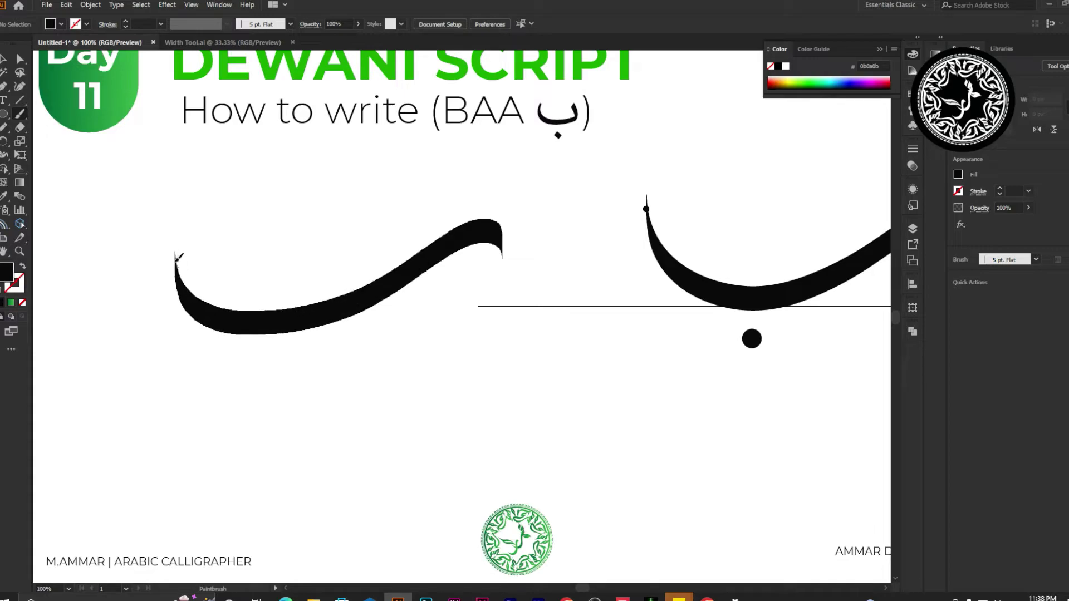
{"action": "key", "text": "ctrl+z"}
{"action": "mouse_move", "coordinate": [470, 281]}
{"action": "left_mouse_down"}
{"action": "mouse_move", "coordinate": [469, 256]}
{"action": "mouse_move", "coordinate": [354, 298]}
{"action": "mouse_move", "coordinate": [179, 315]}
{"action": "left_mouse_up"}
{"action": "key", "text": "ctrl+z"}
{"action": "mouse_move", "coordinate": [464, 268]}
{"action": "left_mouse_down"}
{"action": "mouse_move", "coordinate": [455, 228]}
{"action": "mouse_move", "coordinate": [354, 285]}
{"action": "mouse_move", "coordinate": [199, 329]}
{"action": "mouse_move", "coordinate": [136, 294]}
{"action": "mouse_move", "coordinate": [129, 256]}
{"action": "left_mouse_up"}
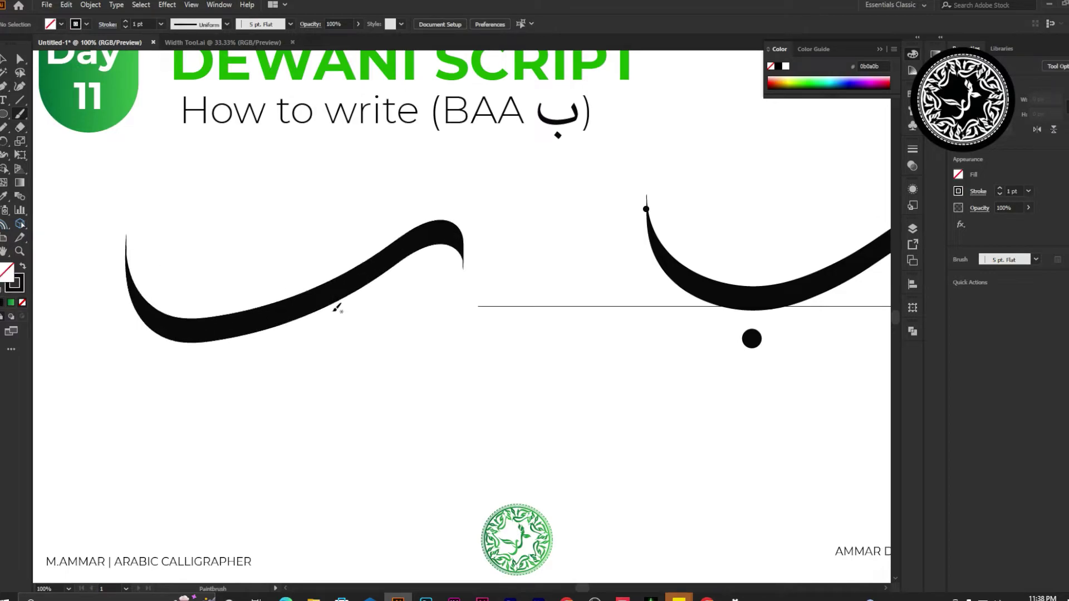
{"action": "key", "text": "ctrl+z"}
{"action": "mouse_move", "coordinate": [460, 263]}
{"action": "left_mouse_down"}
{"action": "mouse_move", "coordinate": [461, 245]}
{"action": "mouse_move", "coordinate": [398, 228]}
{"action": "mouse_move", "coordinate": [311, 291]}
{"action": "mouse_move", "coordinate": [222, 312]}
{"action": "mouse_move", "coordinate": [167, 289]}
{"action": "mouse_move", "coordinate": [153, 234]}
{"action": "left_mouse_up"}
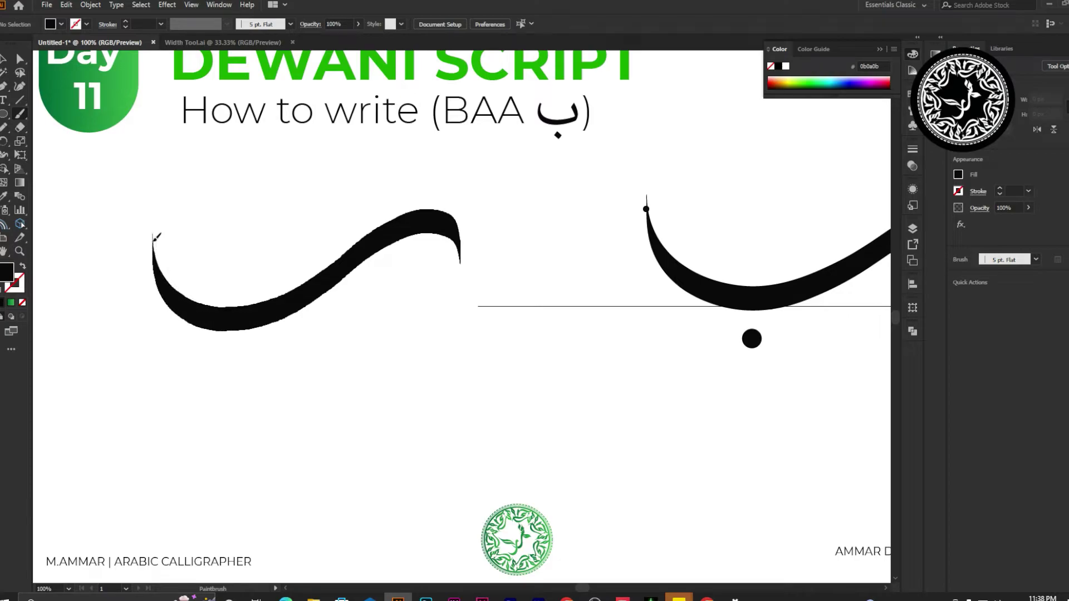
- Paint the nib-shaped dot below the new Baa, undoing a stray extra stroke
{"action": "left_click_drag", "start_coordinate": [232, 346], "coordinate": [253, 367]}
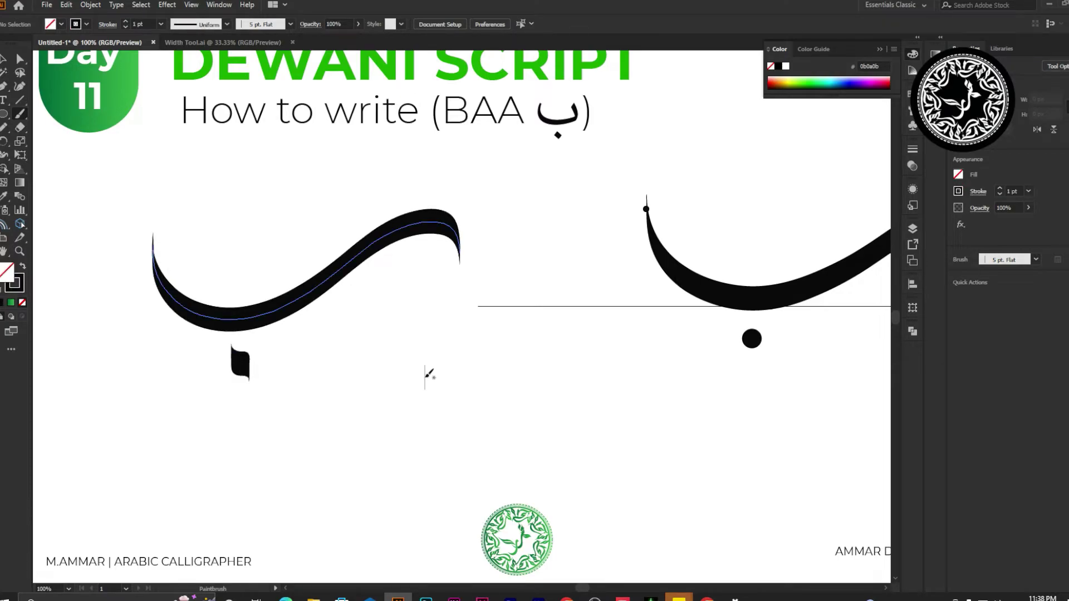
{"action": "scroll", "coordinate": [430, 375], "scroll_direction": "down", "scroll_amount": 3}
{"action": "mouse_move", "coordinate": [559, 306]}
{"action": "left_mouse_down"}
{"action": "mouse_move", "coordinate": [559, 286]}
{"action": "mouse_move", "coordinate": [530, 272]}
{"action": "mouse_move", "coordinate": [412, 340]}
{"action": "mouse_move", "coordinate": [298, 362]}
{"action": "mouse_move", "coordinate": [270, 284]}
{"action": "left_mouse_up"}
{"action": "key", "text": "ctrl+z"}
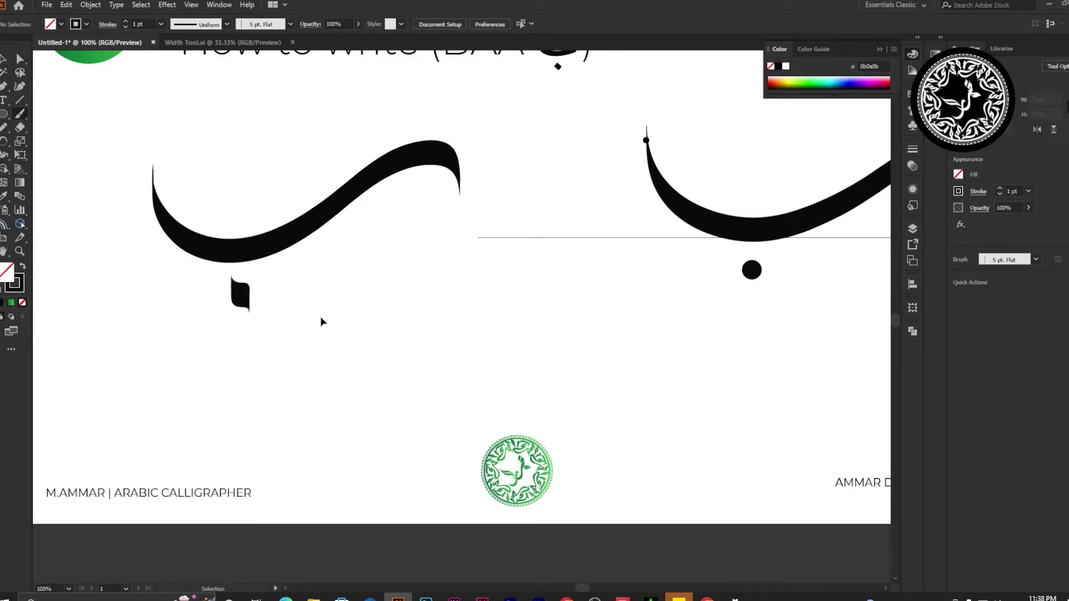
{"action": "scroll", "coordinate": [323, 312], "scroll_direction": "up", "scroll_amount": 3}
{"action": "scroll", "coordinate": [150, 225], "scroll_direction": "left", "scroll_amount": 2}
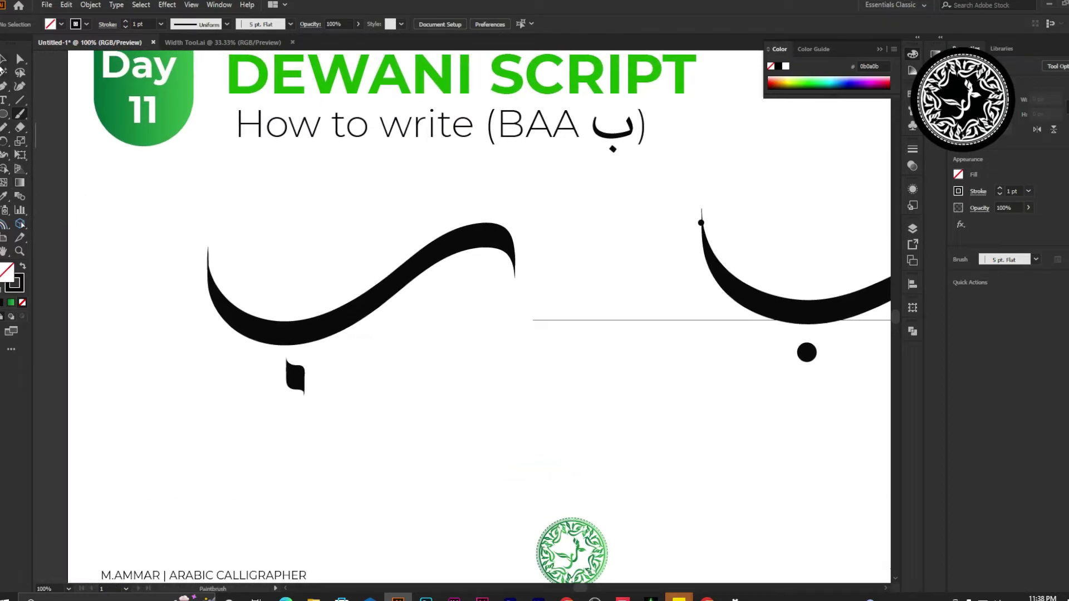
{"action": "key", "text": "v"}
{"action": "scroll", "coordinate": [159, 239], "scroll_direction": "up", "scroll_amount": 2}
- Redraw the Baa's left end with the Pencil and delete an unwanted thin curve
{"action": "left_click", "coordinate": [6, 131]}
{"action": "scroll", "coordinate": [211, 318], "scroll_direction": "up", "scroll_amount": 2}
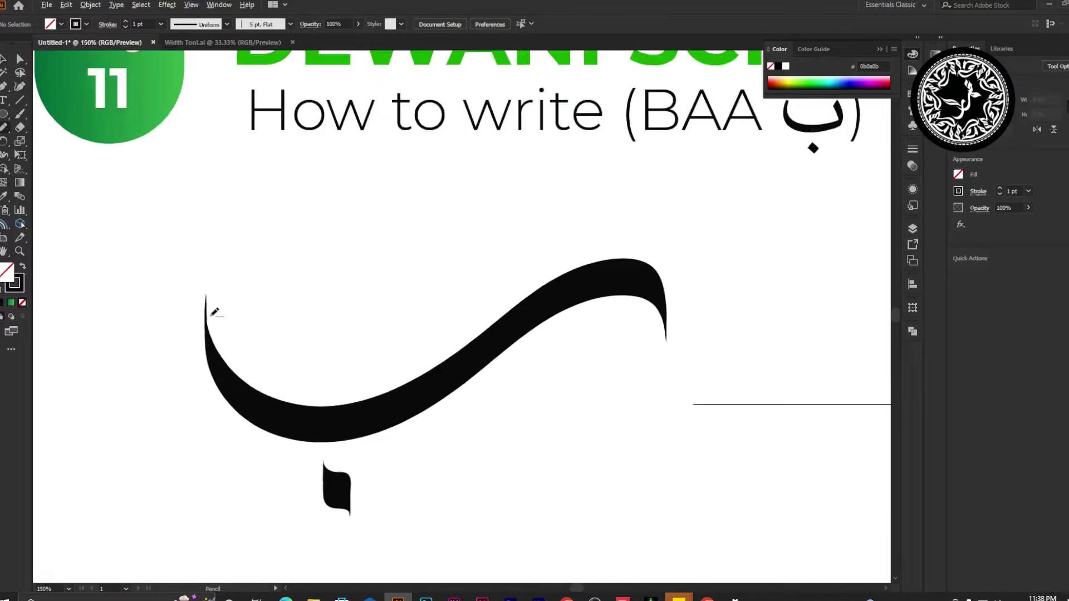
{"action": "mouse_move", "coordinate": [208, 336]}
{"action": "left_mouse_down"}
{"action": "mouse_move", "coordinate": [215, 298]}
{"action": "mouse_move", "coordinate": [270, 251]}
{"action": "mouse_move", "coordinate": [369, 270]}
{"action": "left_mouse_up"}
{"action": "mouse_move", "coordinate": [217, 365]}
{"action": "left_mouse_down"}
{"action": "mouse_move", "coordinate": [230, 249]}
{"action": "mouse_move", "coordinate": [360, 256]}
{"action": "mouse_move", "coordinate": [484, 219]}
{"action": "mouse_move", "coordinate": [465, 148]}
{"action": "left_mouse_up"}
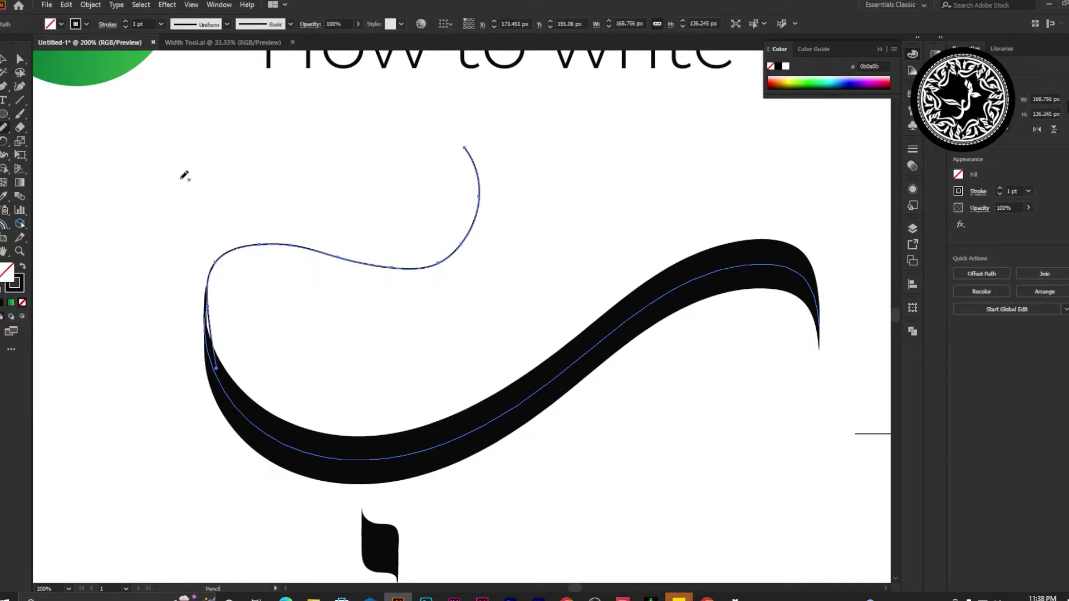
{"action": "left_click", "coordinate": [10, 60]}
{"action": "left_click_drag", "start_coordinate": [352, 190], "coordinate": [352, 312]}
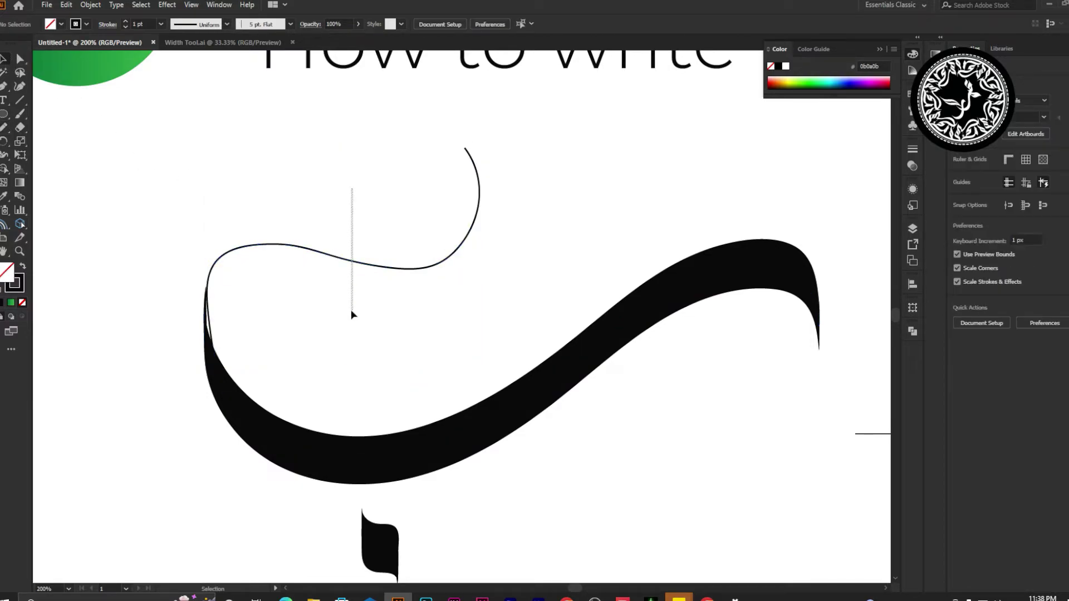
{"action": "key", "text": "Delete"}
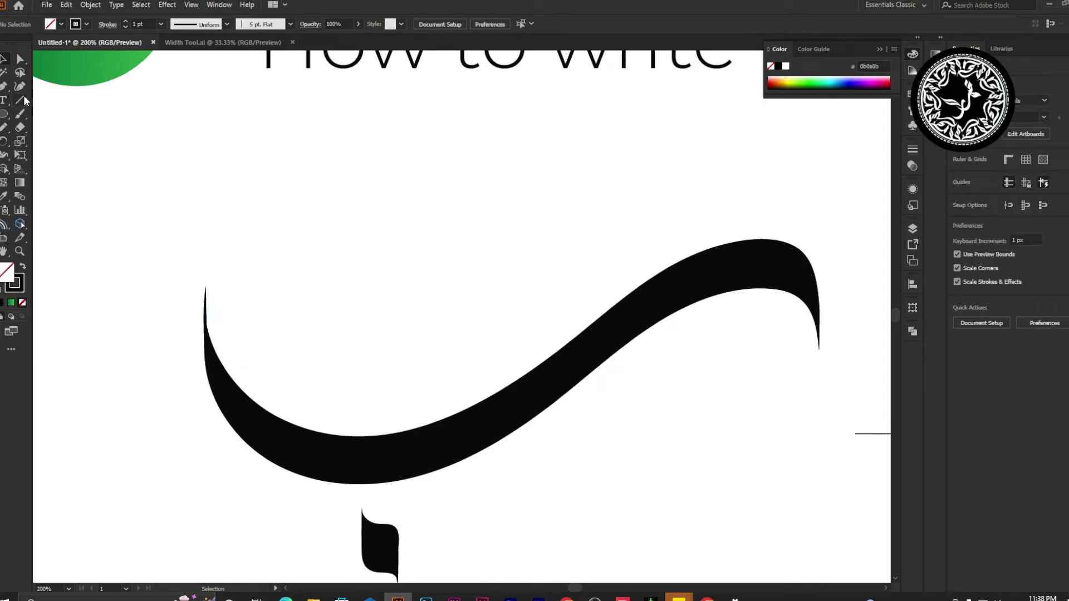
- Draw a spiral and place it on the left tip of the Baa curve
{"action": "left_click", "coordinate": [24, 99]}
{"action": "left_click", "coordinate": [84, 127]}
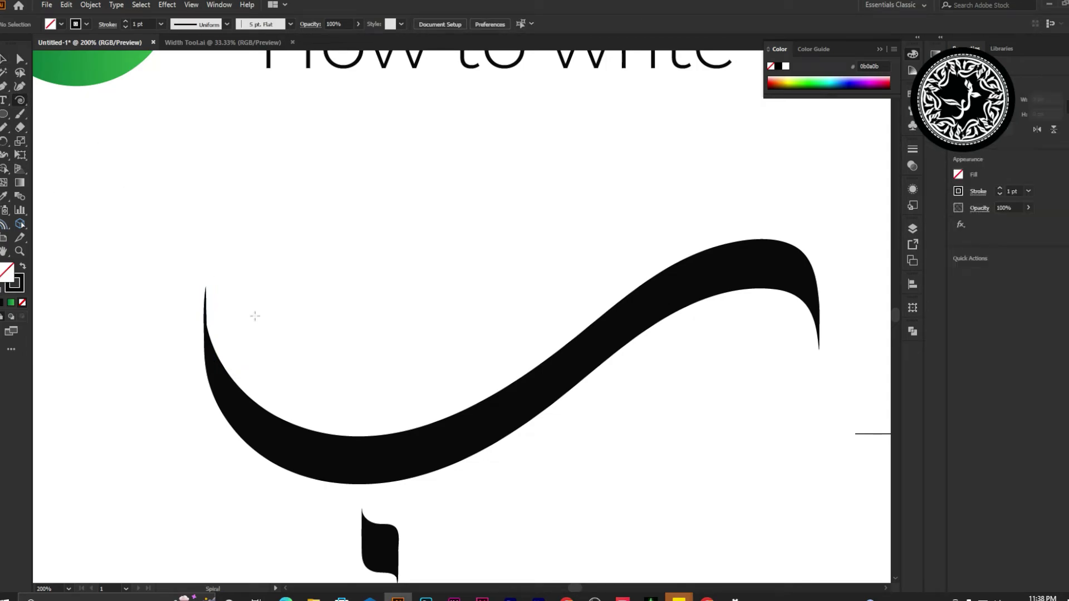
{"action": "mouse_move", "coordinate": [257, 292]}
{"action": "left_mouse_down"}
{"action": "mouse_move", "coordinate": [204, 334]}
{"action": "mouse_move", "coordinate": [210, 347]}
{"action": "left_mouse_up"}
{"action": "key", "text": "v"}
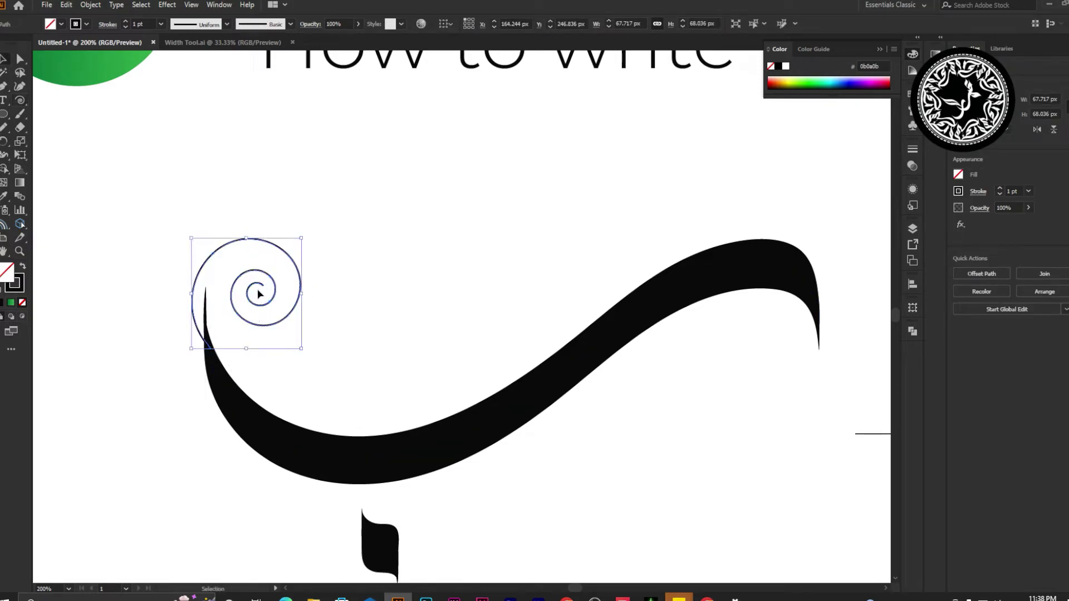
{"action": "left_click_drag", "start_coordinate": [265, 288], "coordinate": [277, 315]}
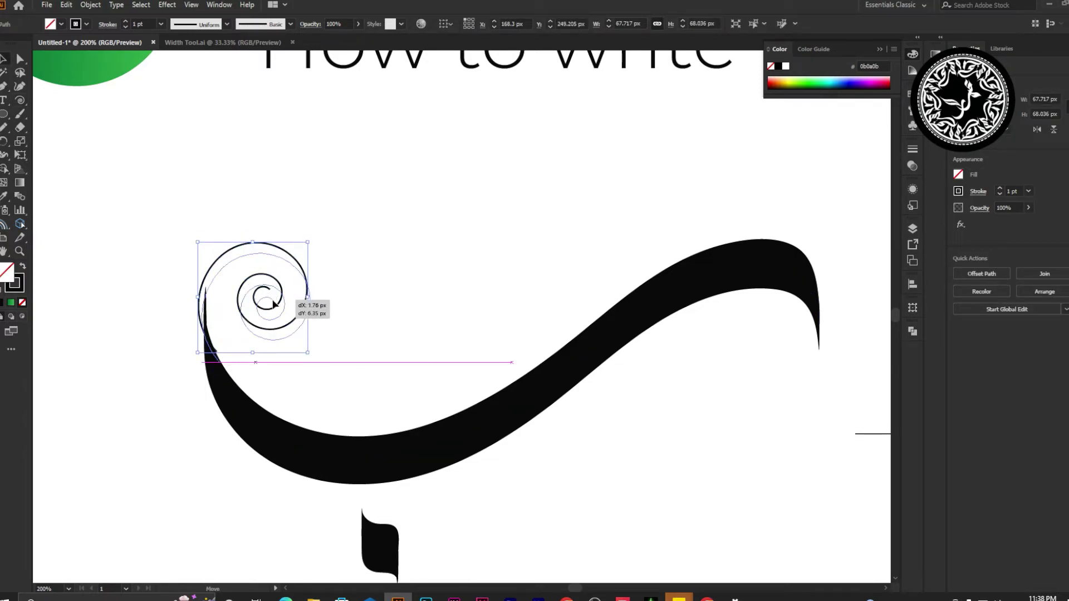
{"action": "left_click_drag", "start_coordinate": [276, 315], "coordinate": [277, 316]}
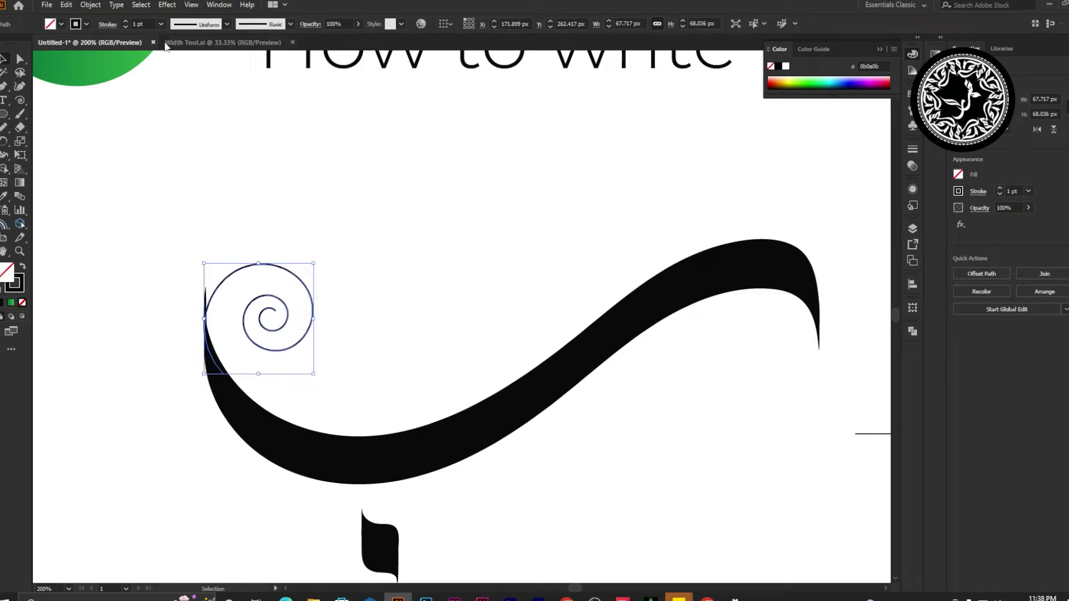
- Give the spiral a 4 pt stroke with Width Profile 4
{"action": "left_click", "coordinate": [125, 20]}
{"action": "left_click", "coordinate": [126, 21]}
{"action": "left_click", "coordinate": [125, 21]}
{"action": "left_click", "coordinate": [199, 25]}
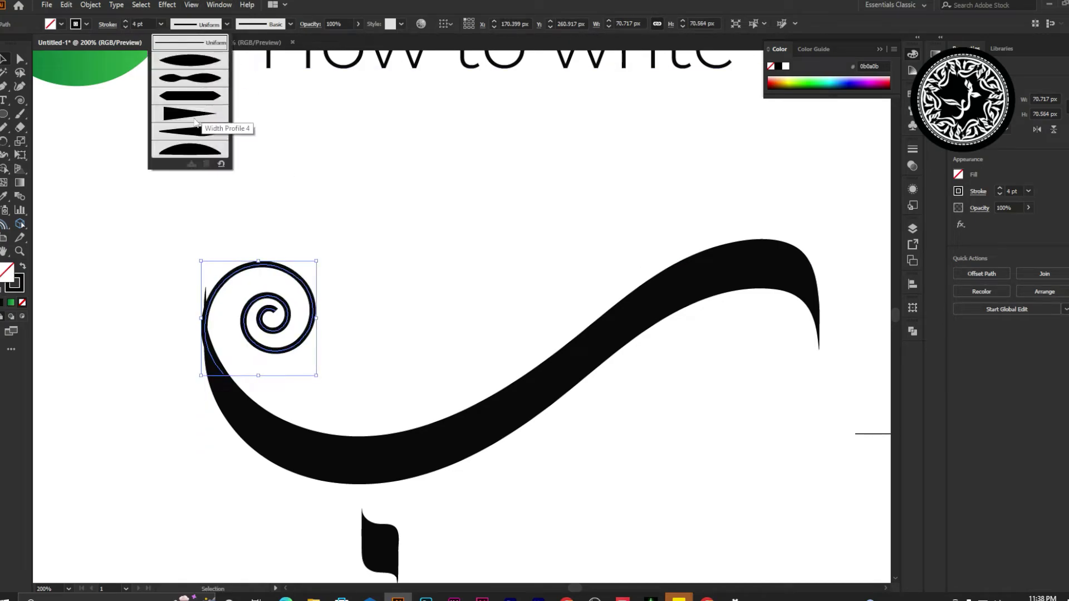
{"action": "left_click", "coordinate": [184, 115]}
{"action": "left_click", "coordinate": [138, 238]}
{"action": "key", "text": "ctrl+1"}
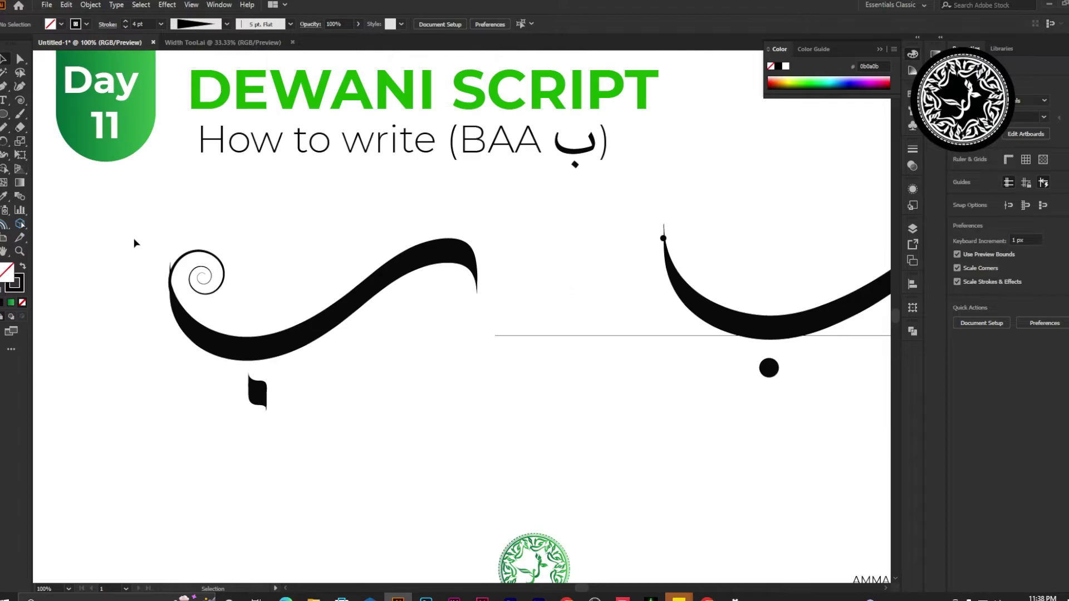
- Expand the appearance of the stylised Baa's curved stroke into a filled outline
{"action": "left_click_drag", "start_coordinate": [170, 244], "coordinate": [226, 305]}
{"action": "left_click", "coordinate": [90, 5]}
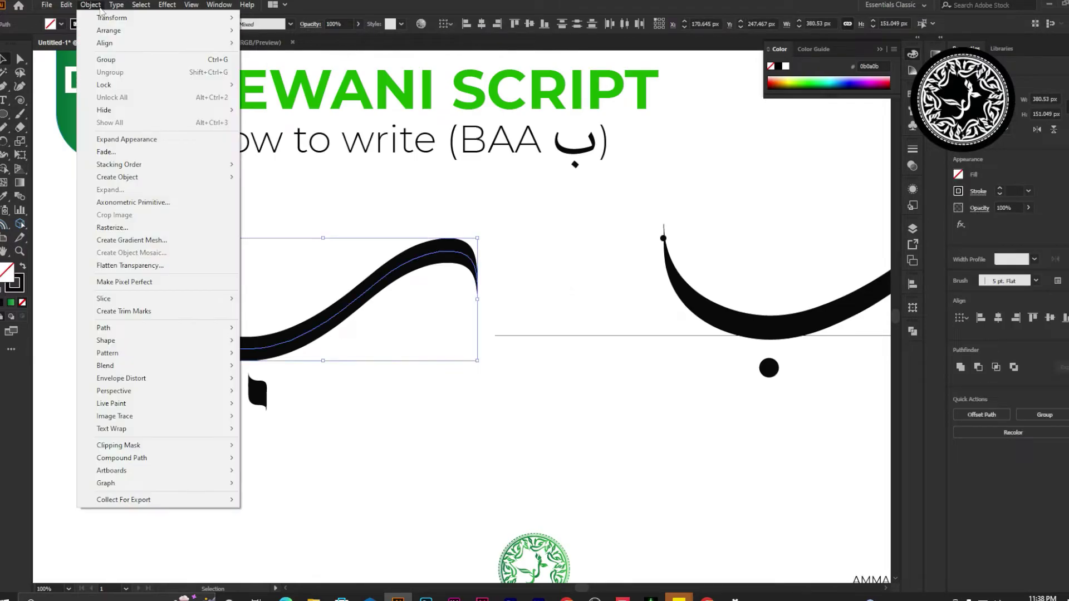
{"action": "left_click", "coordinate": [128, 139]}
{"action": "scroll", "coordinate": [159, 310], "scroll_direction": "up", "scroll_amount": 3, "text": "alt"}
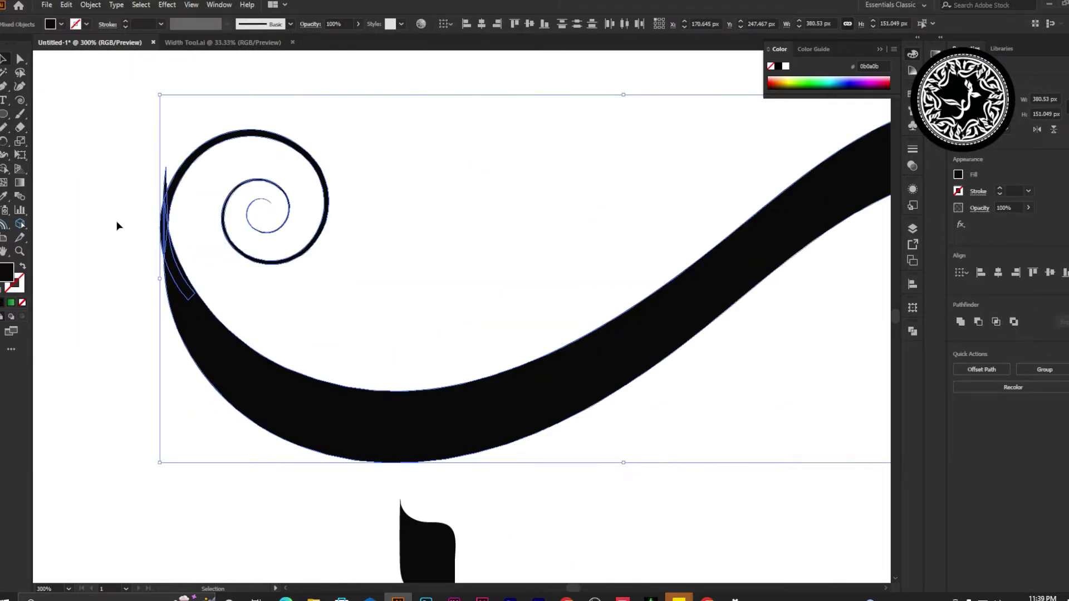
{"action": "scroll", "coordinate": [117, 226], "scroll_direction": "up", "scroll_amount": 3, "text": "alt"}
- With Shape Builder, erase the tip spike and merge the spiral band with the tail
{"action": "key", "text": "shift+m"}
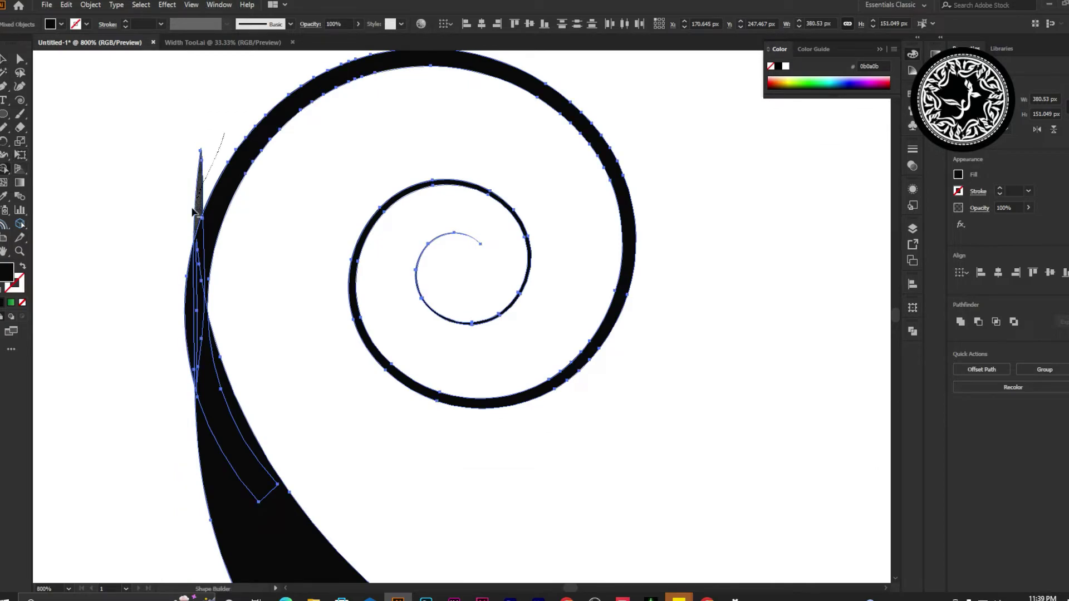
{"action": "left_click_drag", "start_coordinate": [192, 211], "coordinate": [188, 240]}
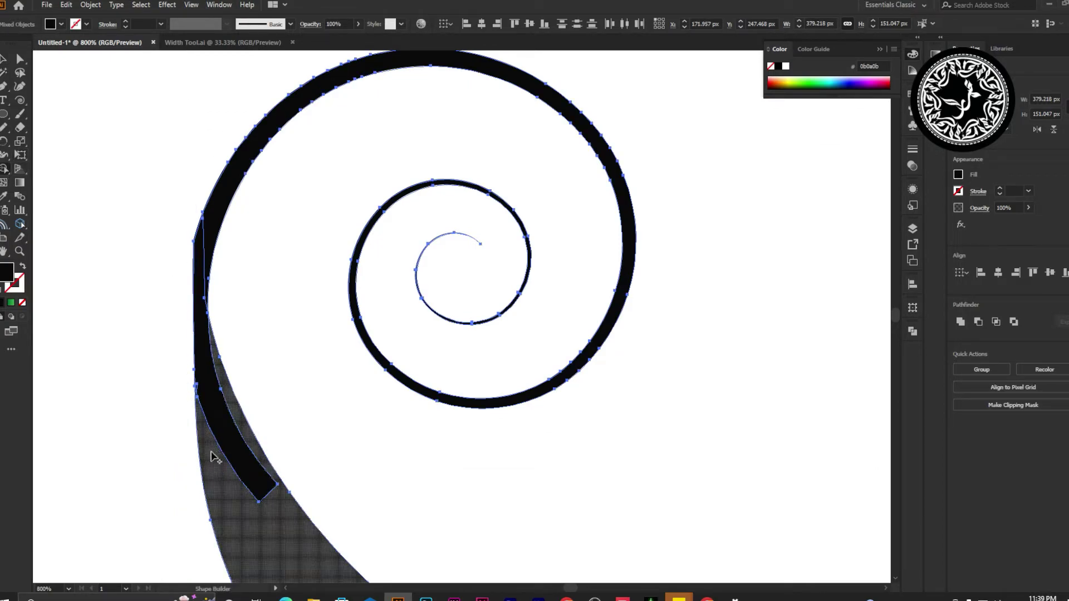
{"action": "left_click_drag", "start_coordinate": [214, 457], "coordinate": [205, 234]}
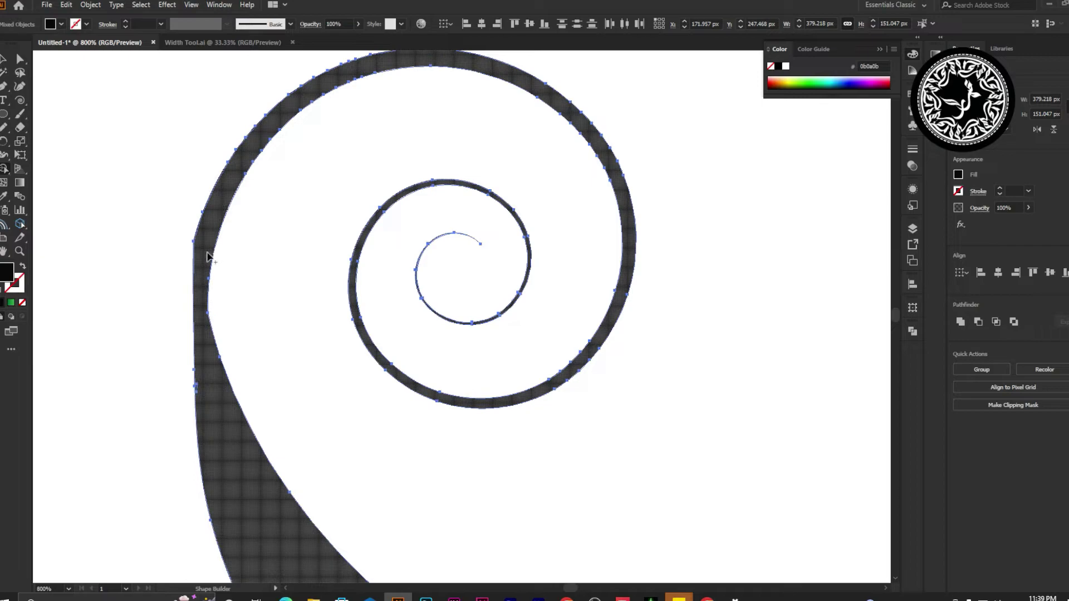
- Smooth the merged compound shape's left-edge join with the Curvature tool, deleting an extra anchor
{"action": "left_click", "coordinate": [19, 87]}
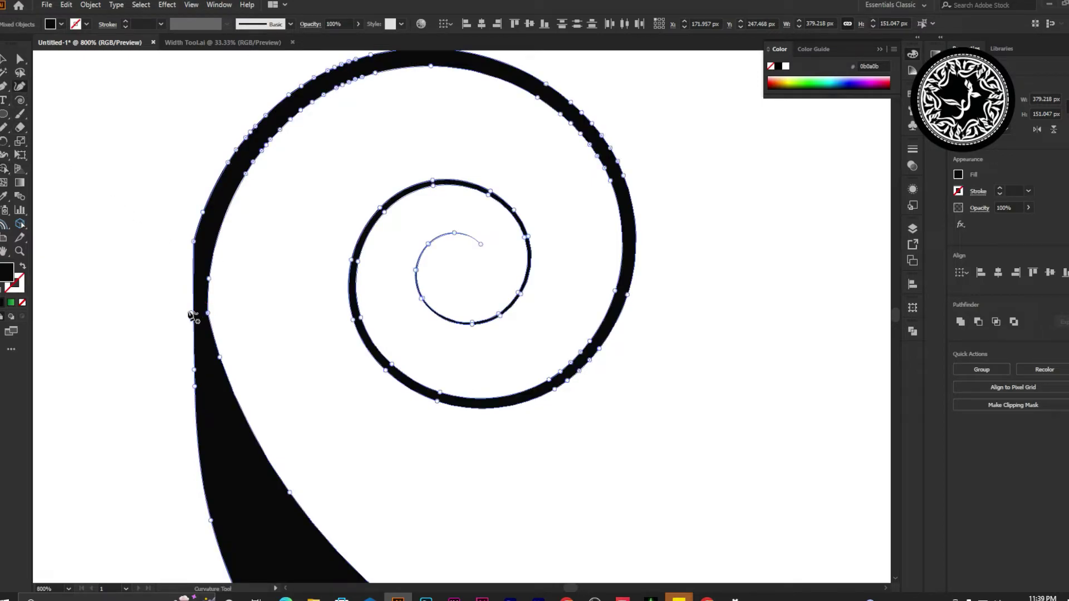
{"action": "key", "text": "ctrl+8"}
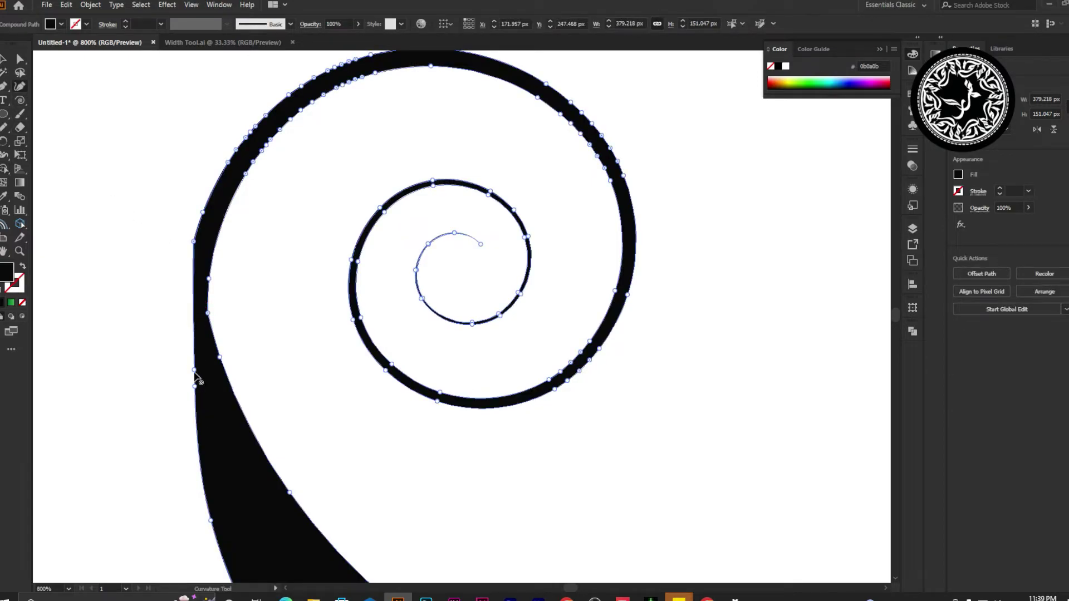
{"action": "left_click", "coordinate": [194, 371]}
{"action": "left_click_drag", "start_coordinate": [194, 370], "coordinate": [187, 323]}
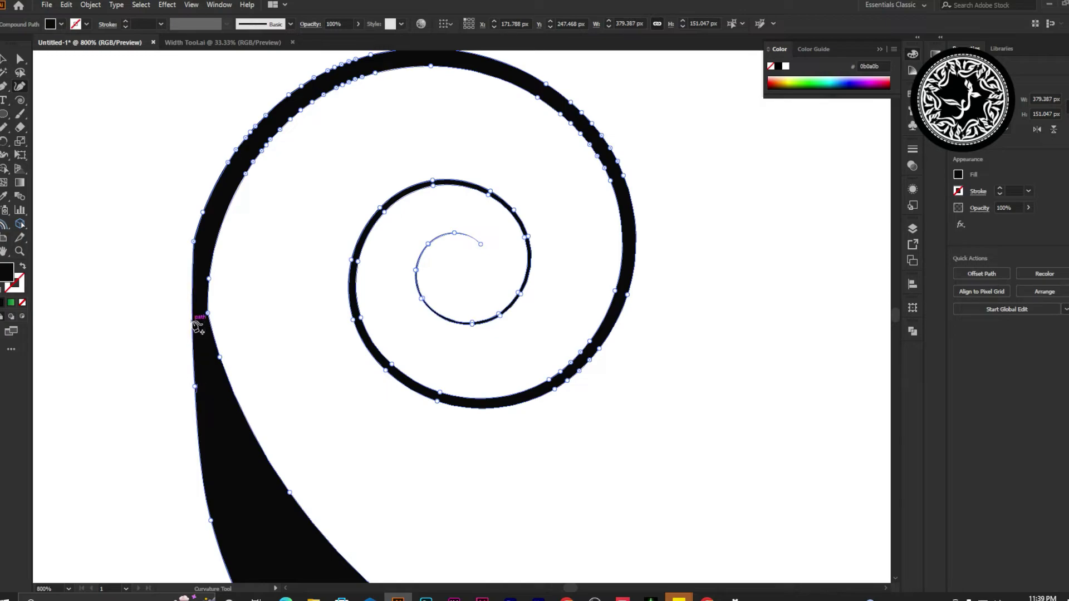
{"action": "left_click", "coordinate": [194, 386]}
{"action": "key", "text": "Delete"}
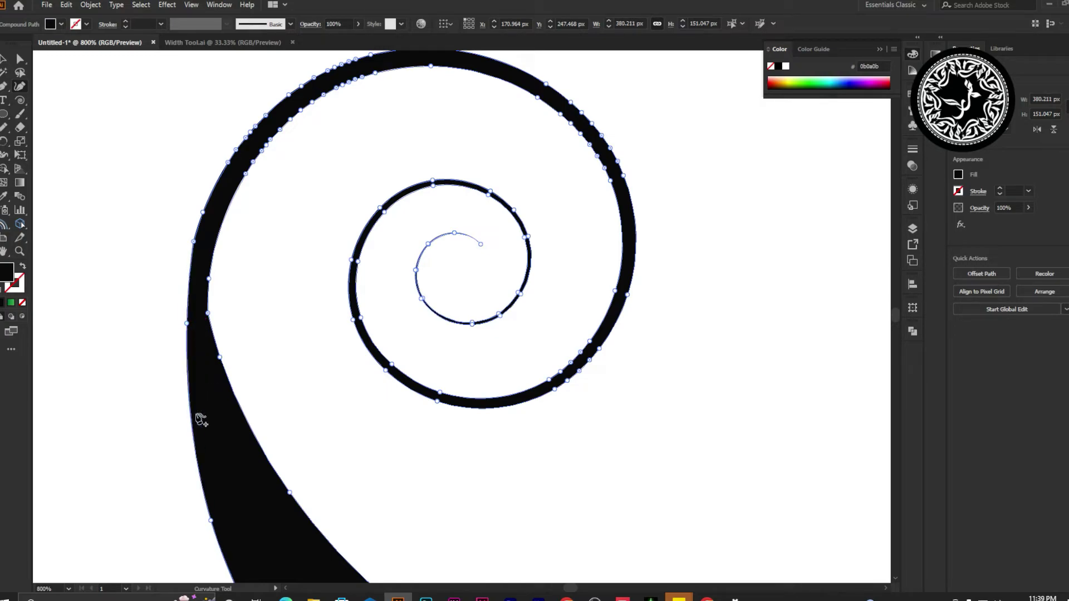
{"action": "left_click_drag", "start_coordinate": [186, 322], "coordinate": [182, 324]}
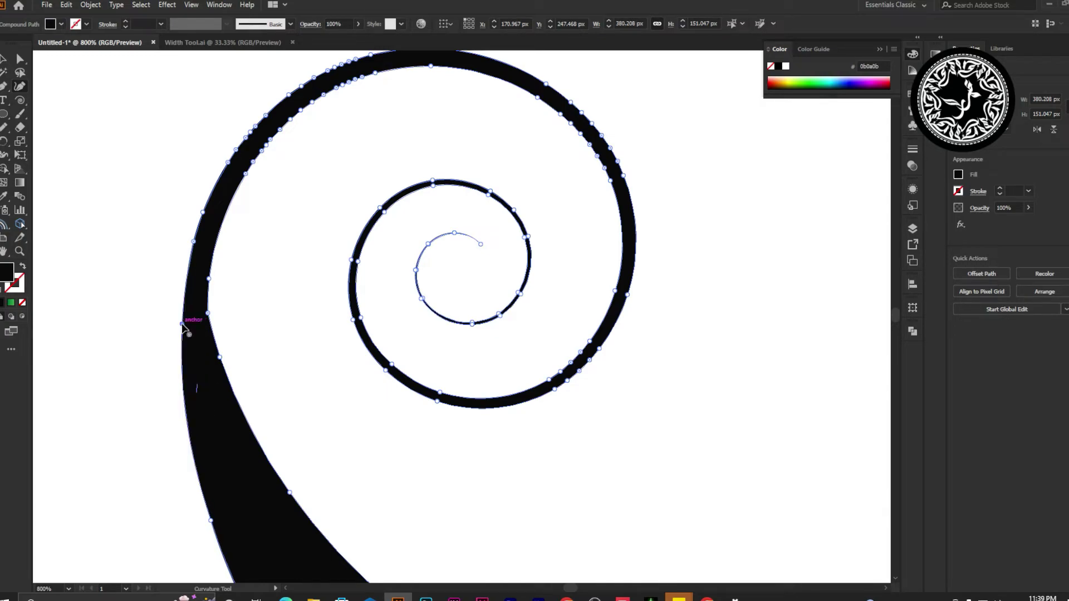
{"action": "left_click", "coordinate": [195, 243]}
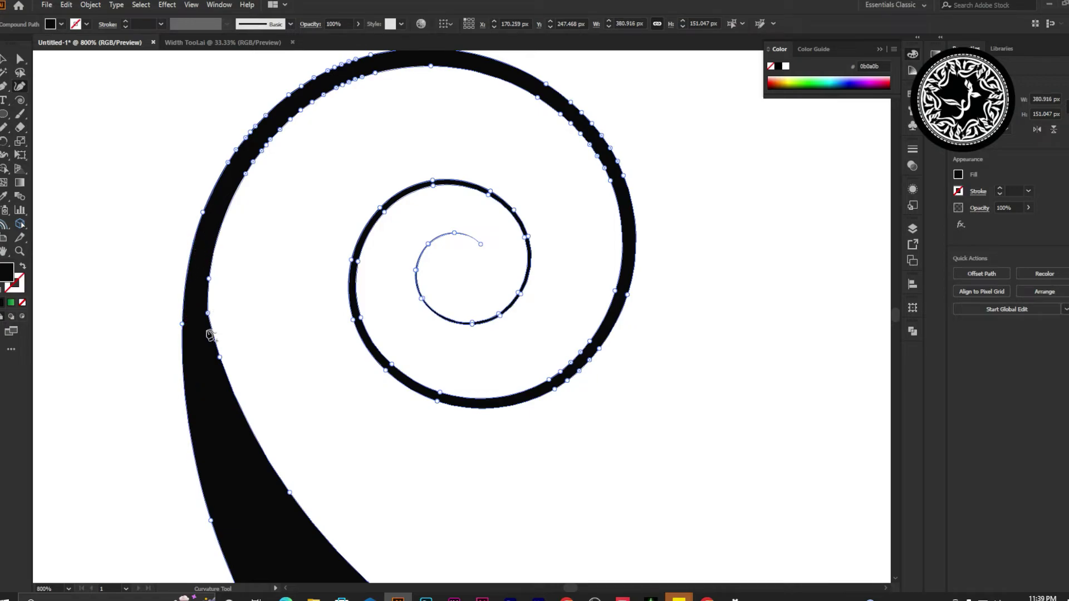
{"action": "left_click", "coordinate": [20, 58]}
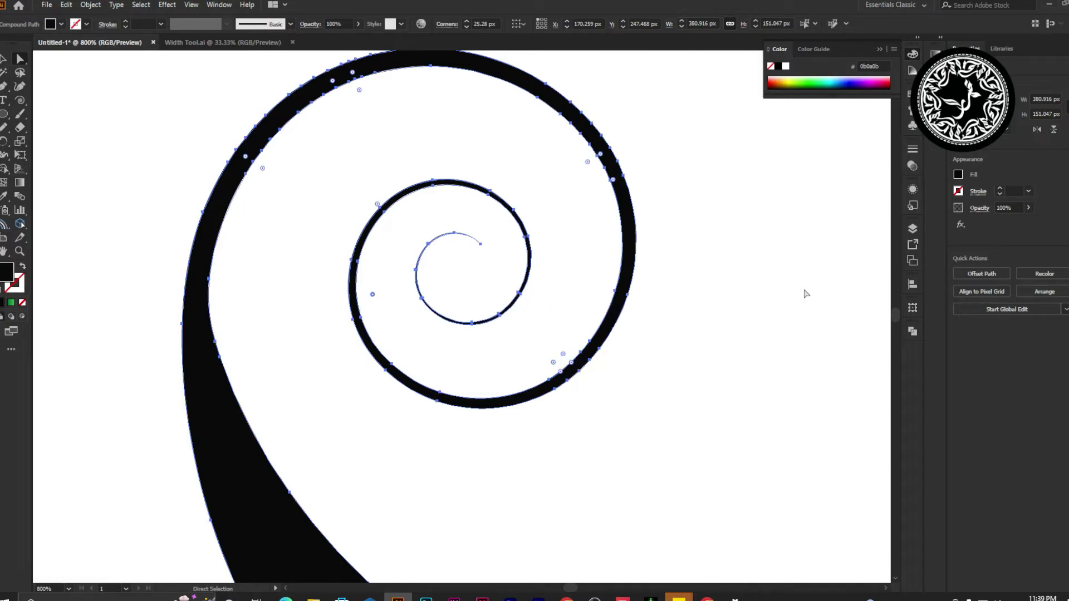
{"action": "left_click", "coordinate": [715, 312]}
{"action": "scroll", "coordinate": [696, 331], "scroll_direction": "down", "scroll_amount": 3}
{"action": "scroll", "coordinate": [696, 331], "scroll_direction": "down", "scroll_amount": 2}
- Draw a vertical stroke-only line with the Pen tool at the Baa's raised right end
{"action": "scroll", "coordinate": [719, 376], "scroll_direction": "right", "scroll_amount": 2}
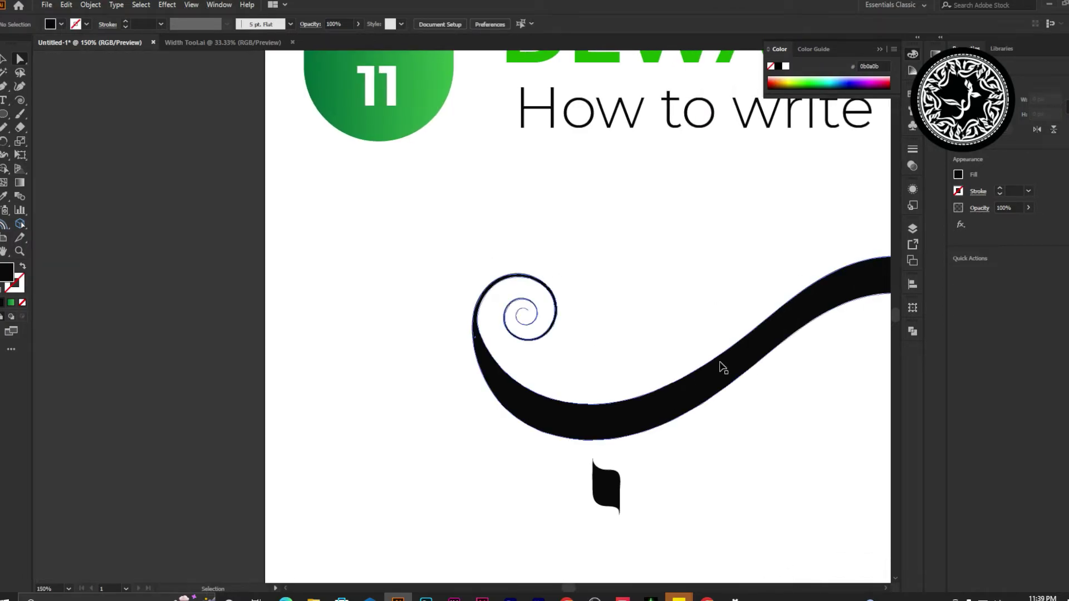
{"action": "scroll", "coordinate": [720, 376], "scroll_direction": "right", "scroll_amount": 2}
{"action": "scroll", "coordinate": [721, 376], "scroll_direction": "right", "scroll_amount": 2}
{"action": "scroll", "coordinate": [718, 376], "scroll_direction": "down", "scroll_amount": 1}
{"action": "scroll", "coordinate": [558, 365], "scroll_direction": "right", "scroll_amount": 2}
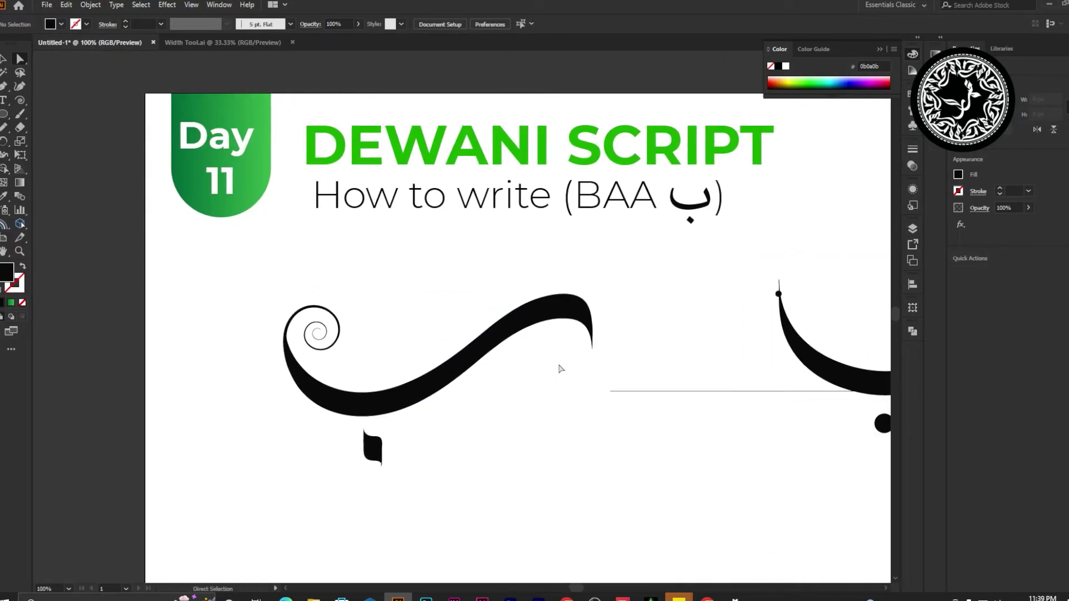
{"action": "scroll", "coordinate": [558, 366], "scroll_direction": "down", "scroll_amount": 1}
{"action": "scroll", "coordinate": [769, 383], "scroll_direction": "right", "scroll_amount": 2}
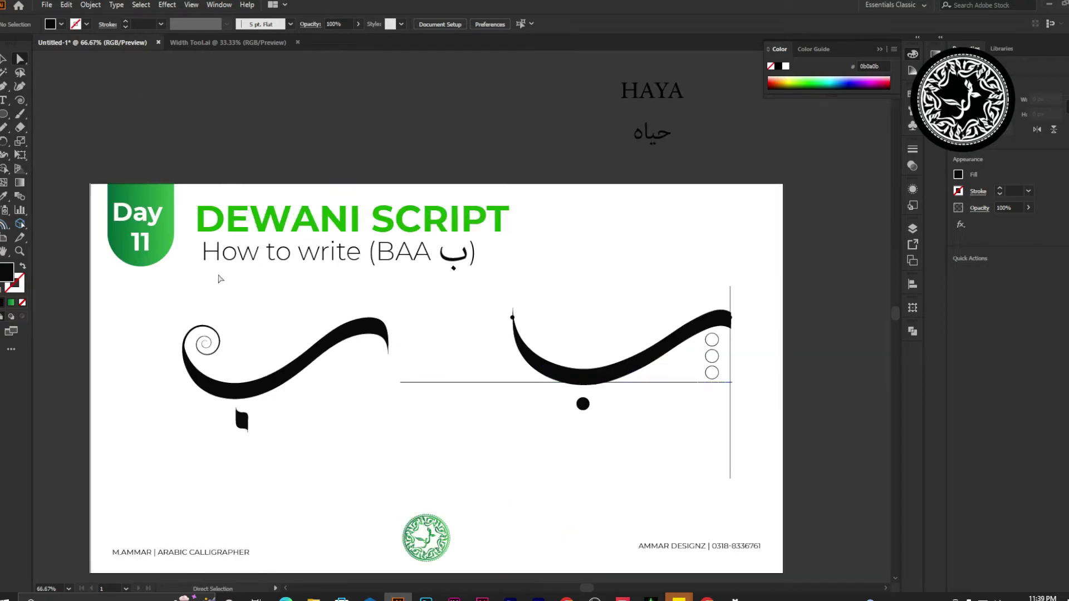
{"action": "left_click", "coordinate": [3, 86]}
{"action": "left_click", "coordinate": [359, 334]}
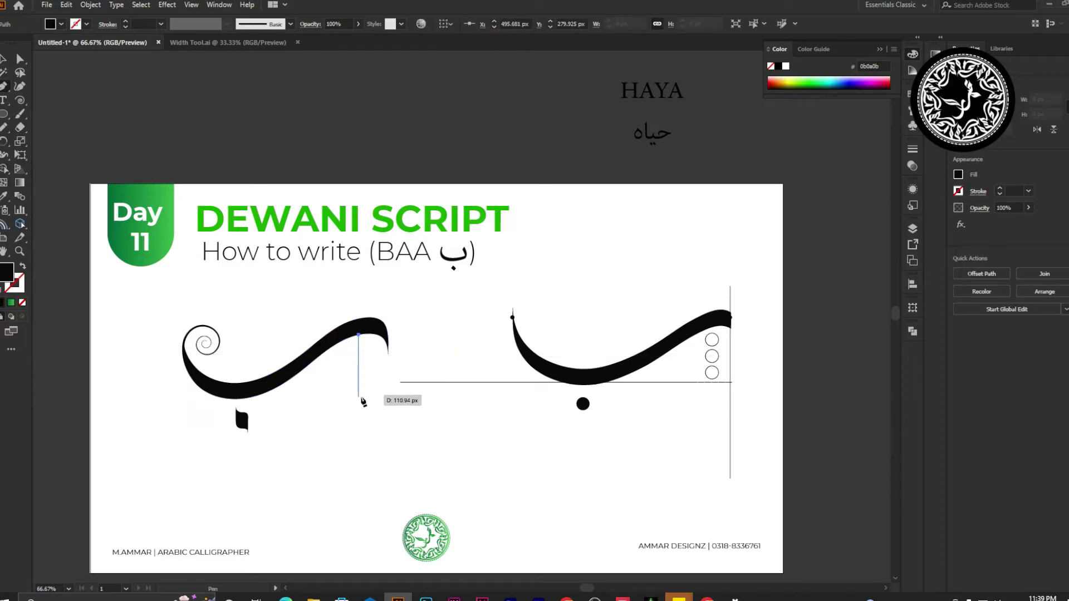
{"action": "left_click", "coordinate": [358, 384], "text": "shift"}
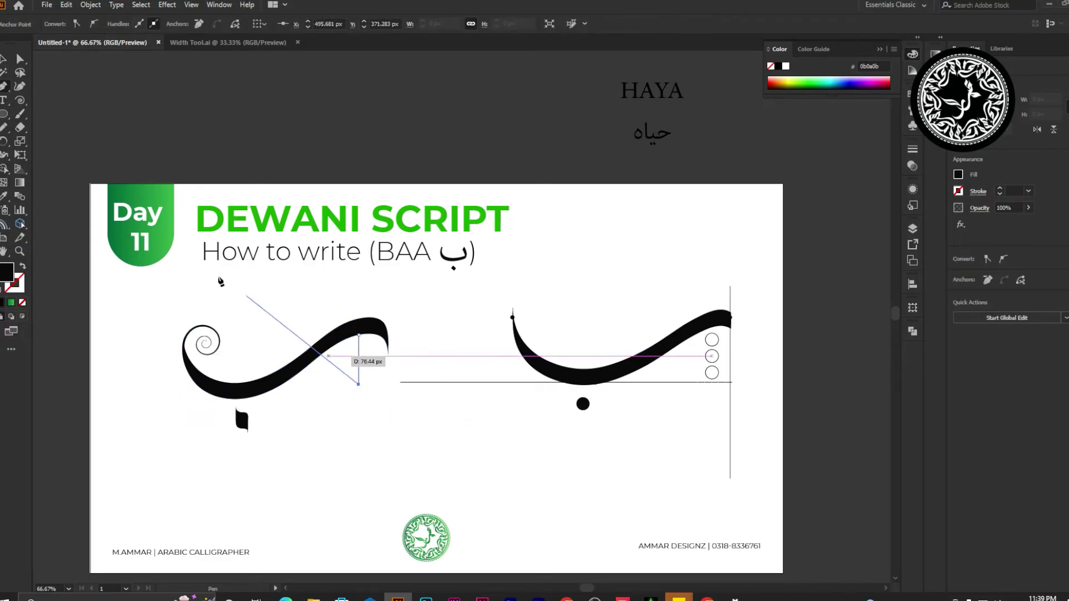
{"action": "key", "text": "shift+x"}
{"action": "left_click", "coordinate": [336, 295]}
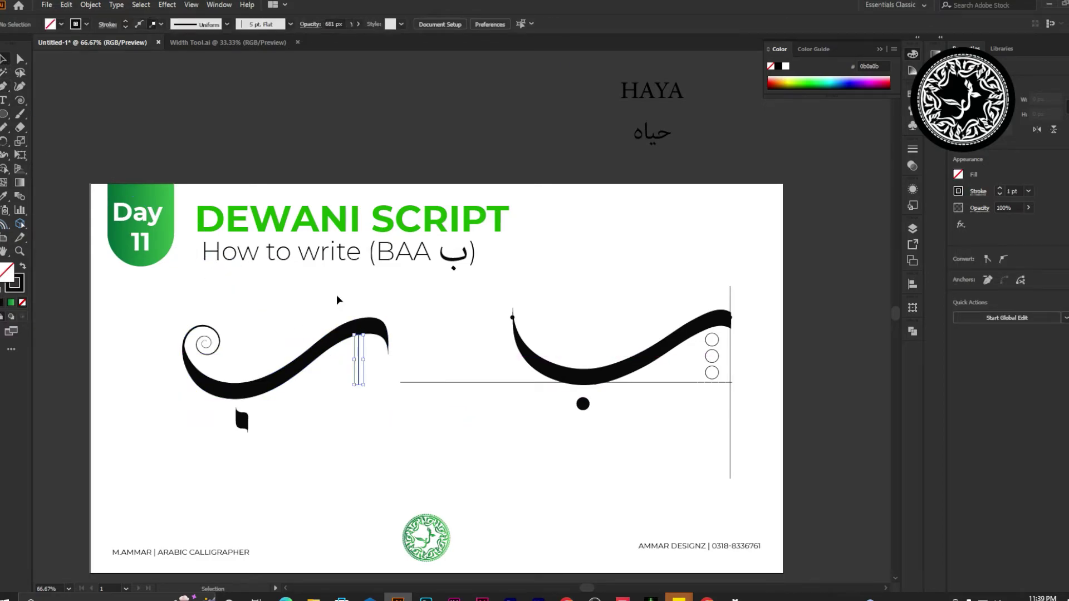
- Give the height line start and end arrowheads and nudge it about 7 px lower
{"action": "scroll", "coordinate": [362, 371], "scroll_direction": "up", "scroll_amount": 2}
{"action": "left_click_drag", "start_coordinate": [365, 364], "coordinate": [312, 410]}
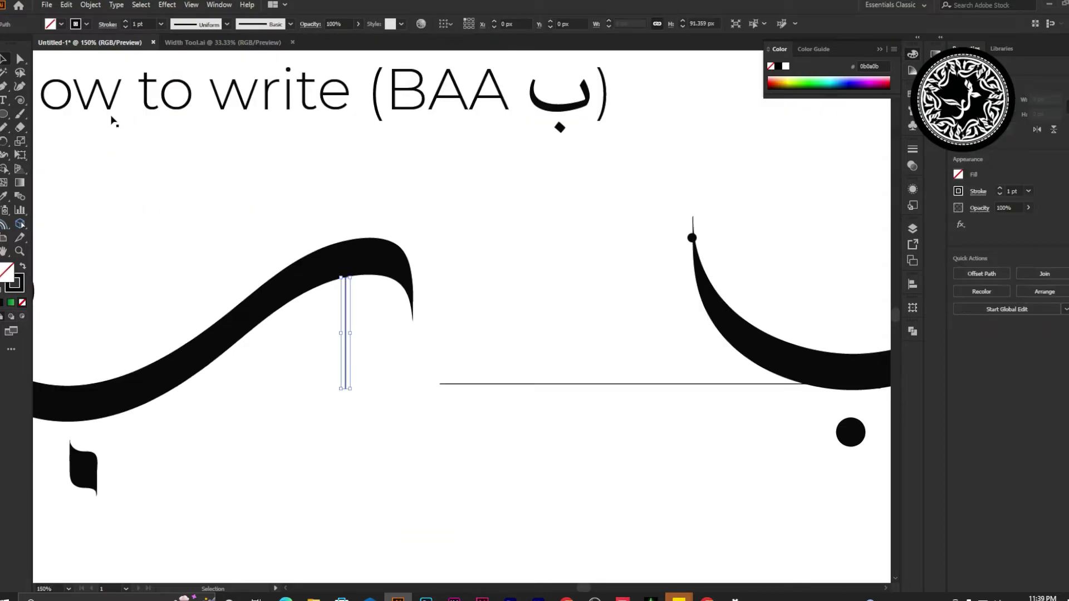
{"action": "left_click", "coordinate": [108, 24]}
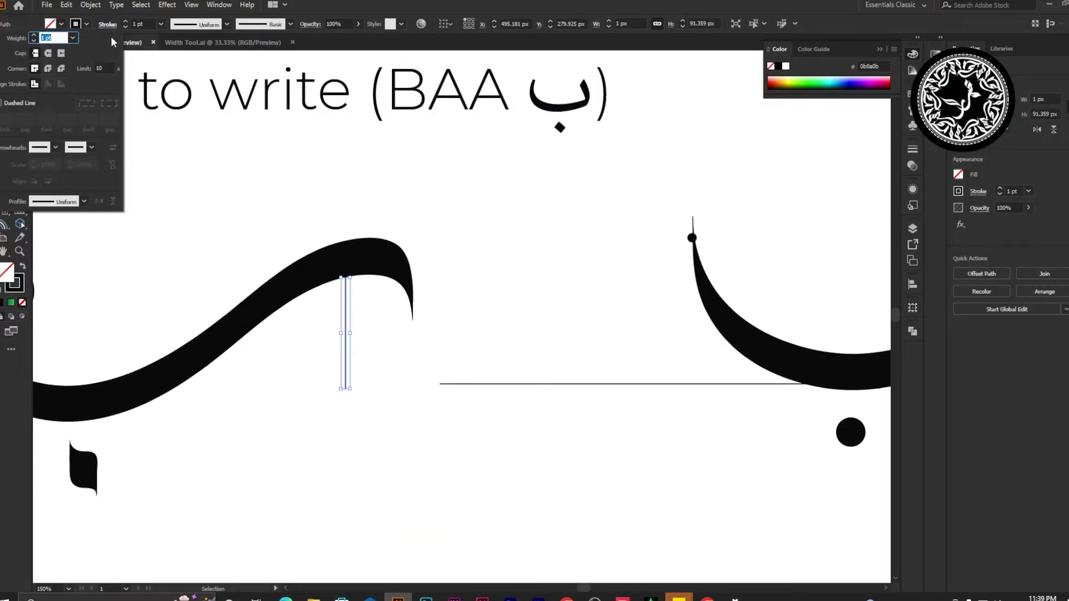
{"action": "left_click", "coordinate": [92, 147]}
{"action": "left_click", "coordinate": [35, 179]}
{"action": "left_click", "coordinate": [39, 147]}
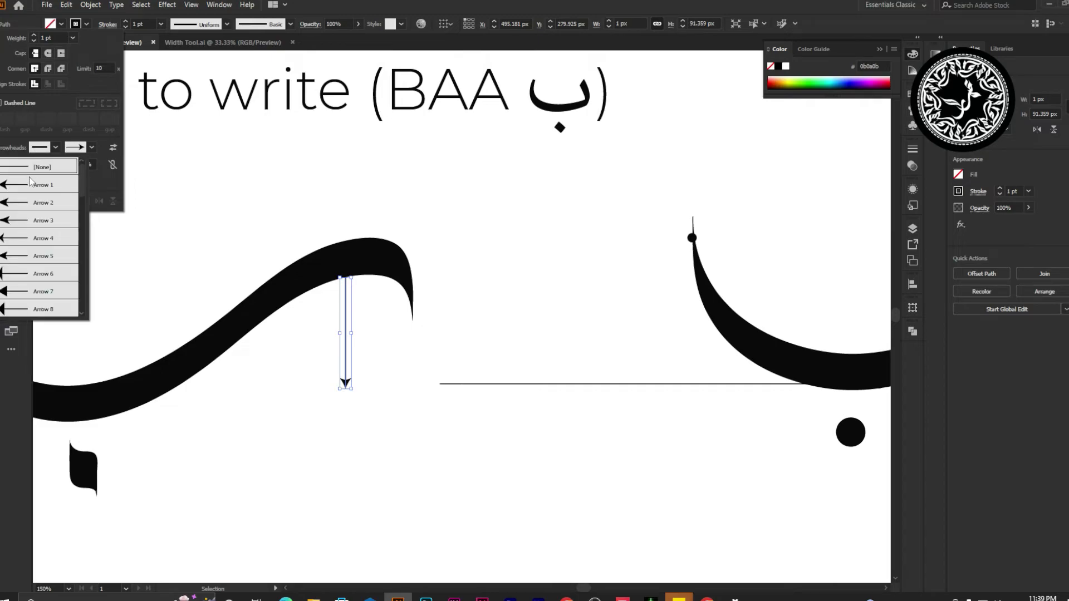
{"action": "left_click", "coordinate": [31, 184]}
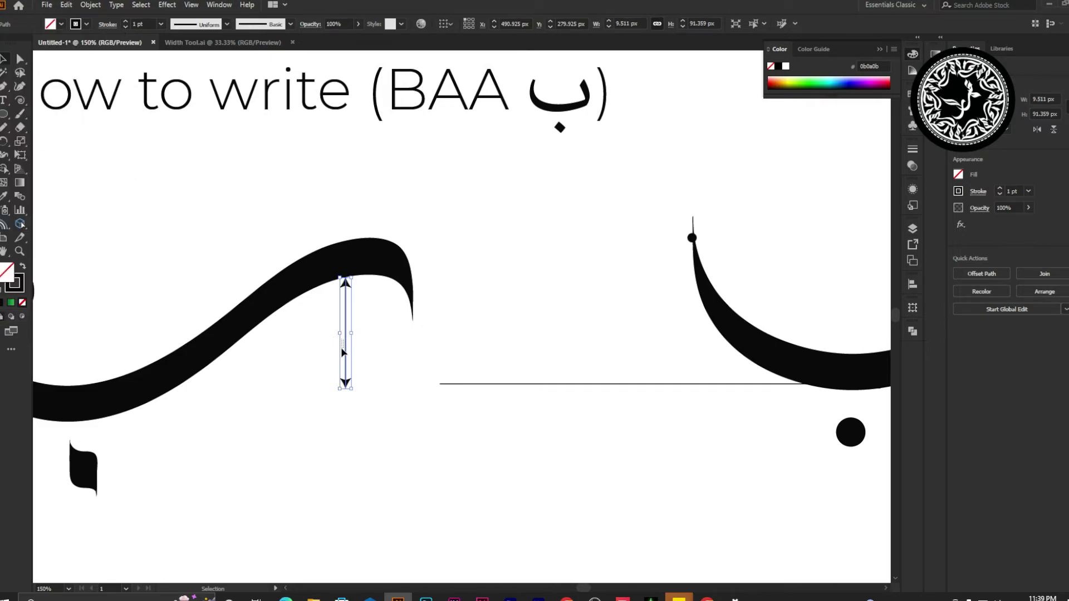
{"action": "left_click", "coordinate": [341, 346]}
{"action": "left_click_drag", "start_coordinate": [346, 359], "coordinate": [347, 362]}
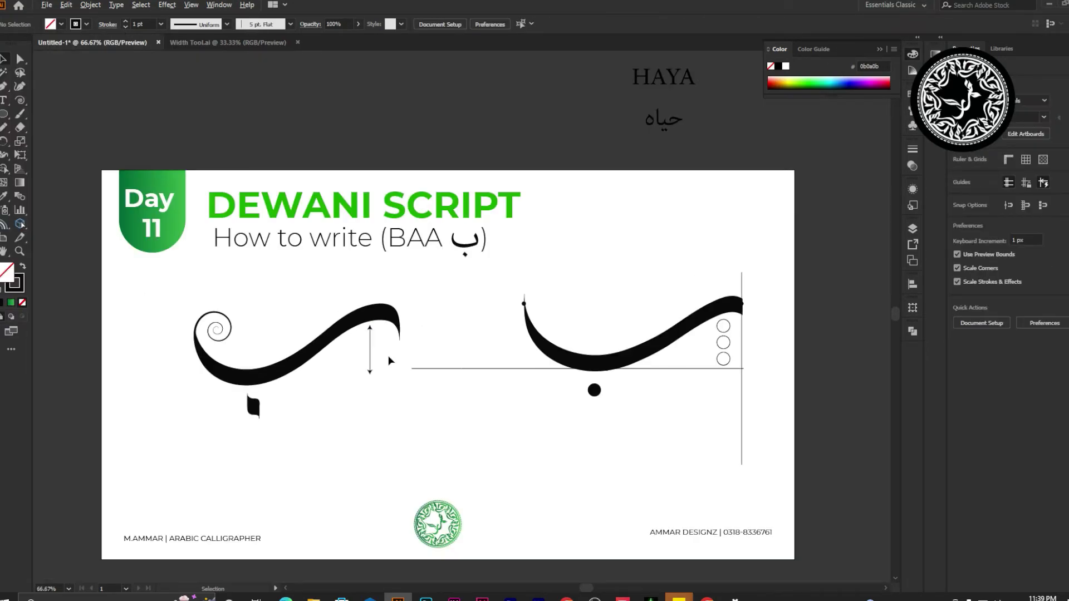
{"action": "key", "text": "ctrl+minus"}
{"action": "key", "text": "ctrl+minus"}
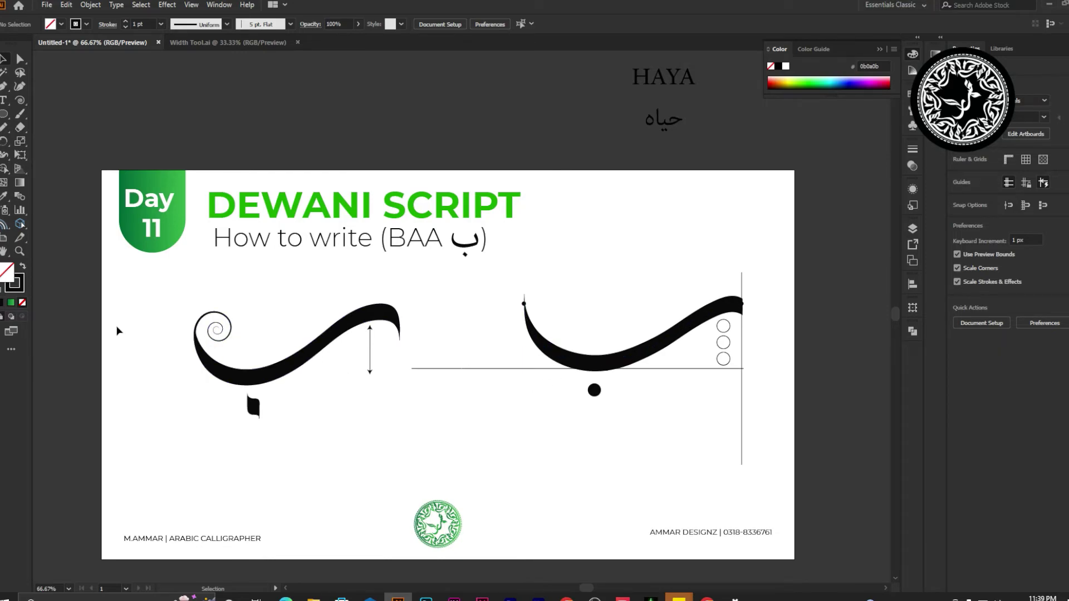